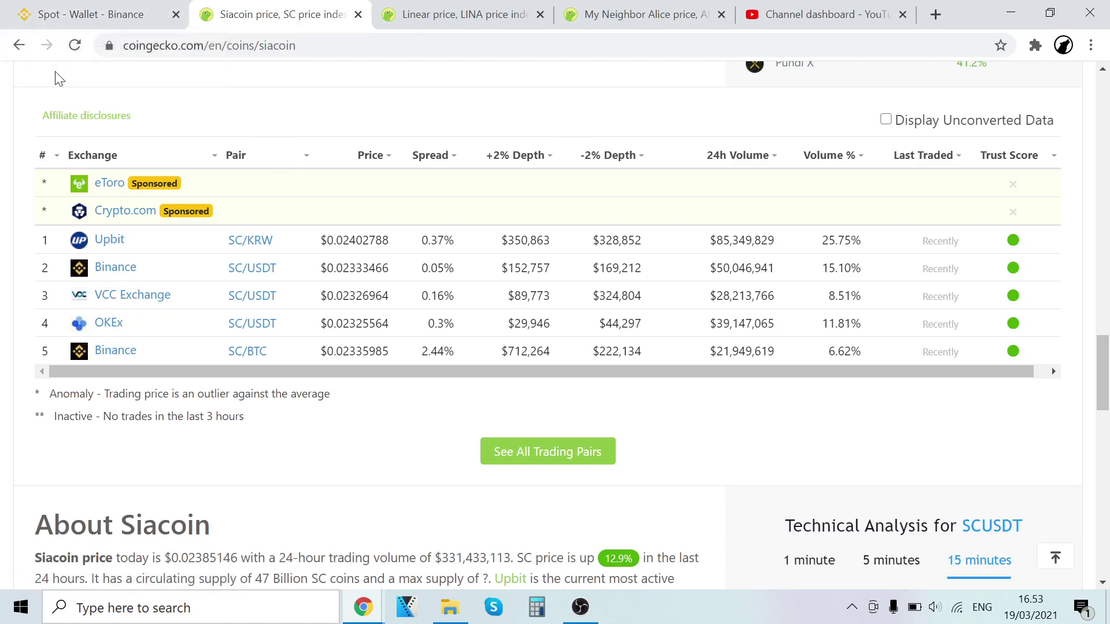
Switch to Binance, open its home page and show the payment options for buying crypto
click(58, 14)
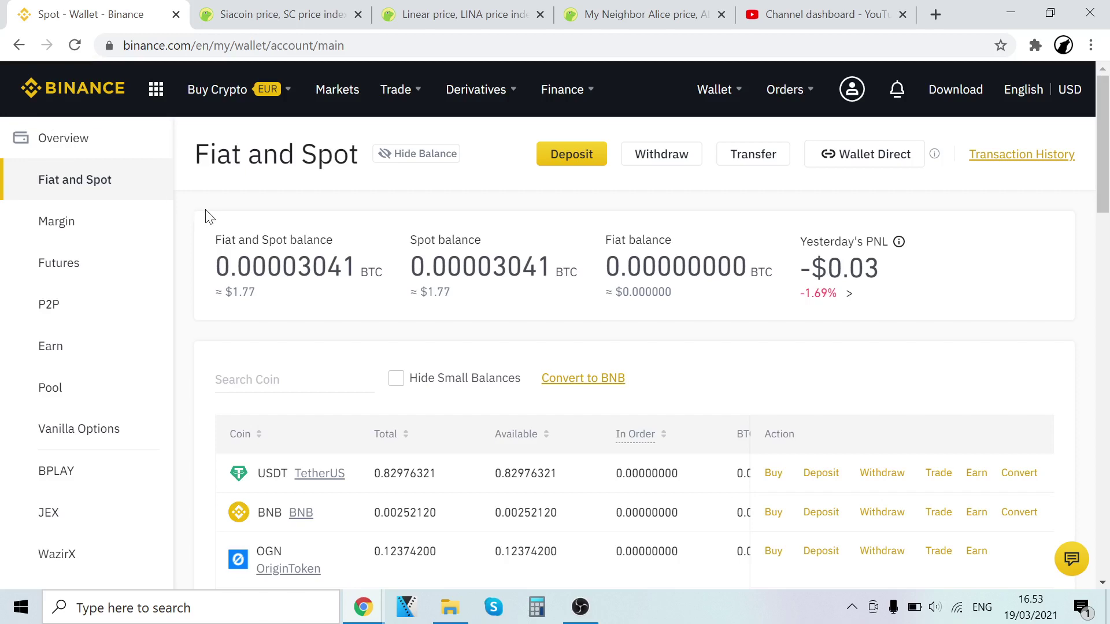
click(87, 95)
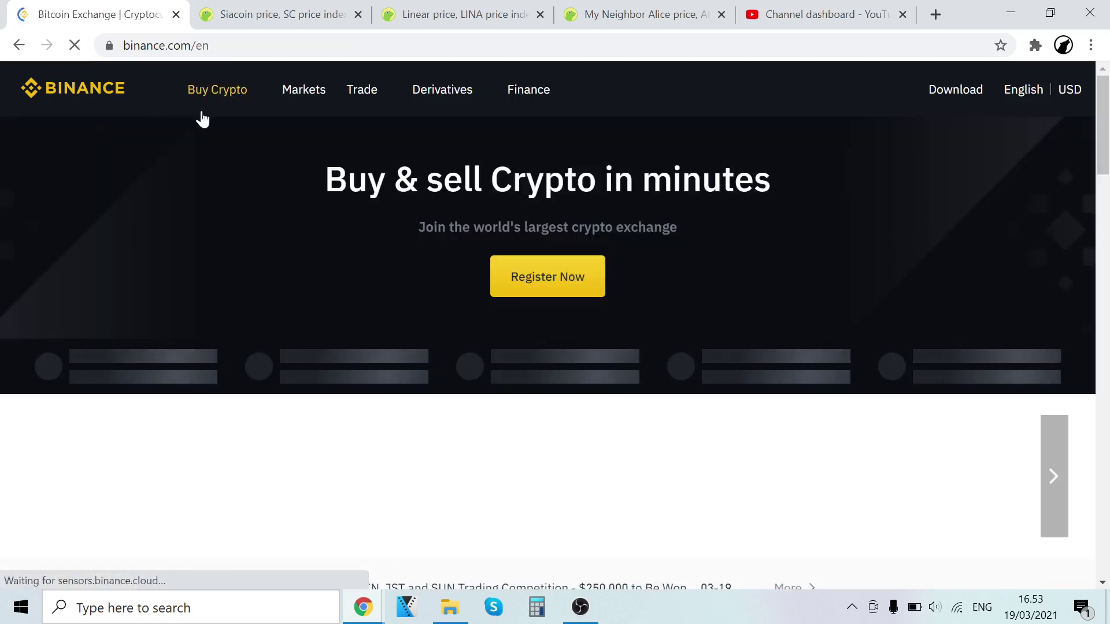
mouse_move(194, 113)
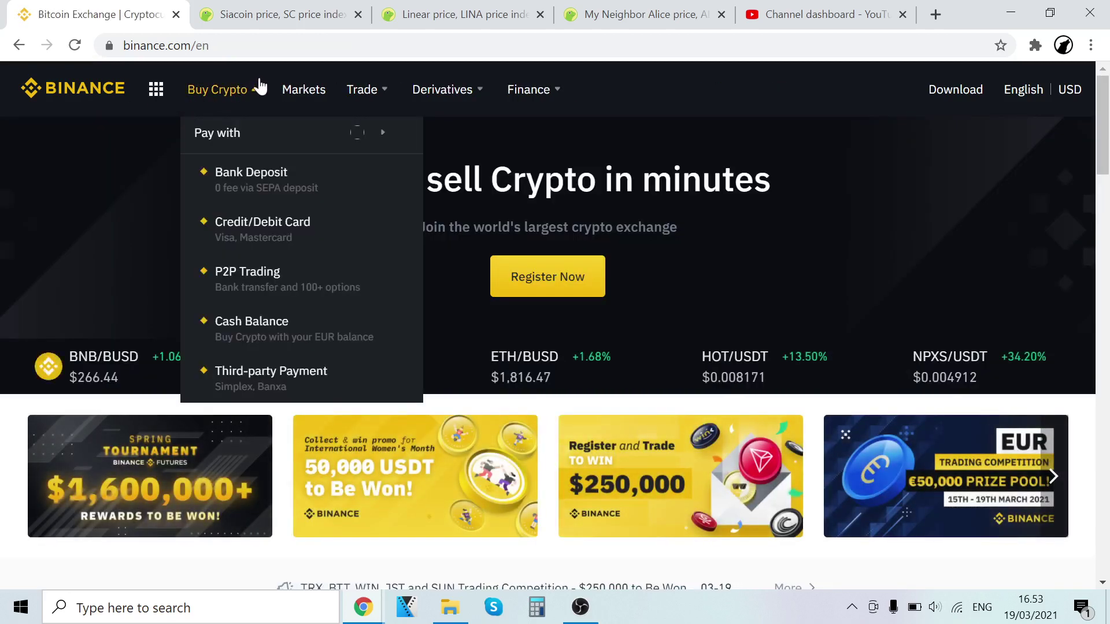
Check the Siacoin exchange list on CoinGecko, then return to Binance and open the Fiat and Spot wallet
key(ctrl+Tab)
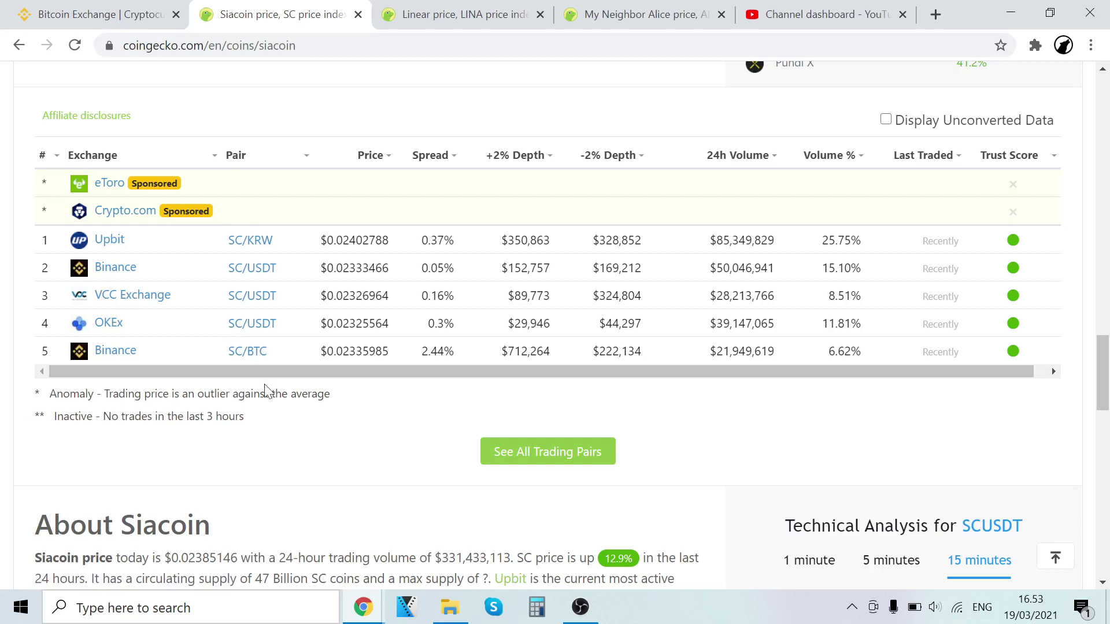
click(98, 14)
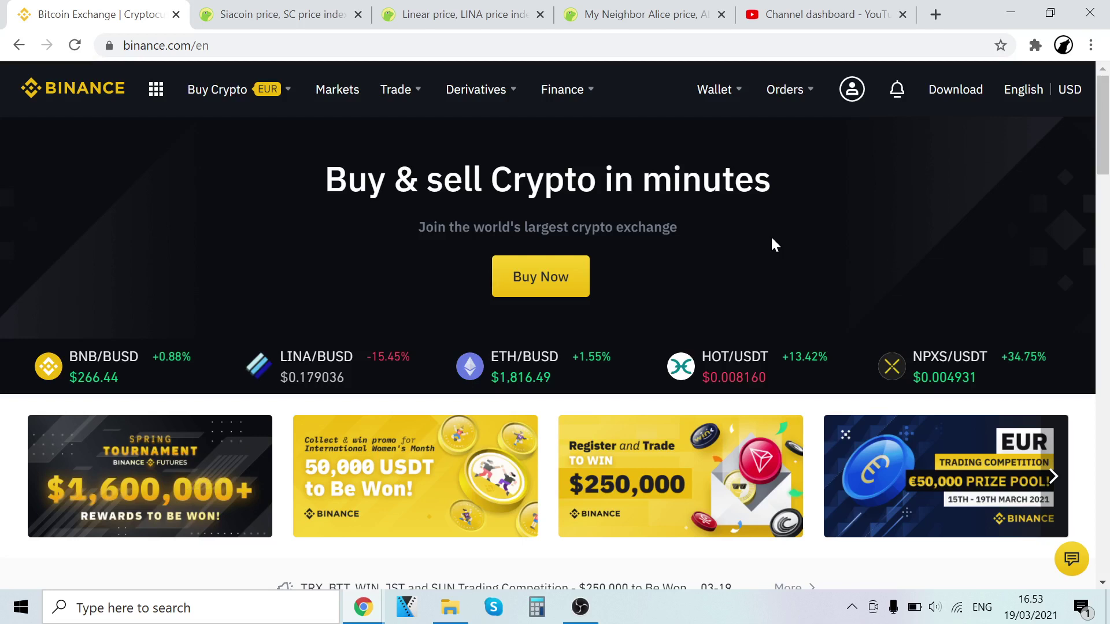
mouse_move(715, 91)
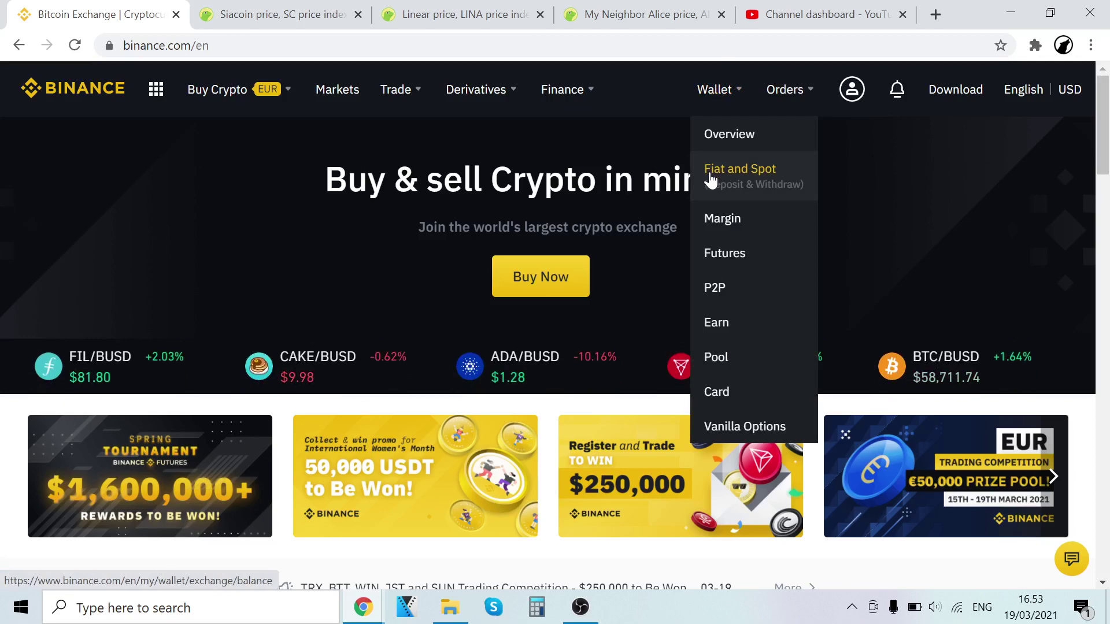
click(711, 181)
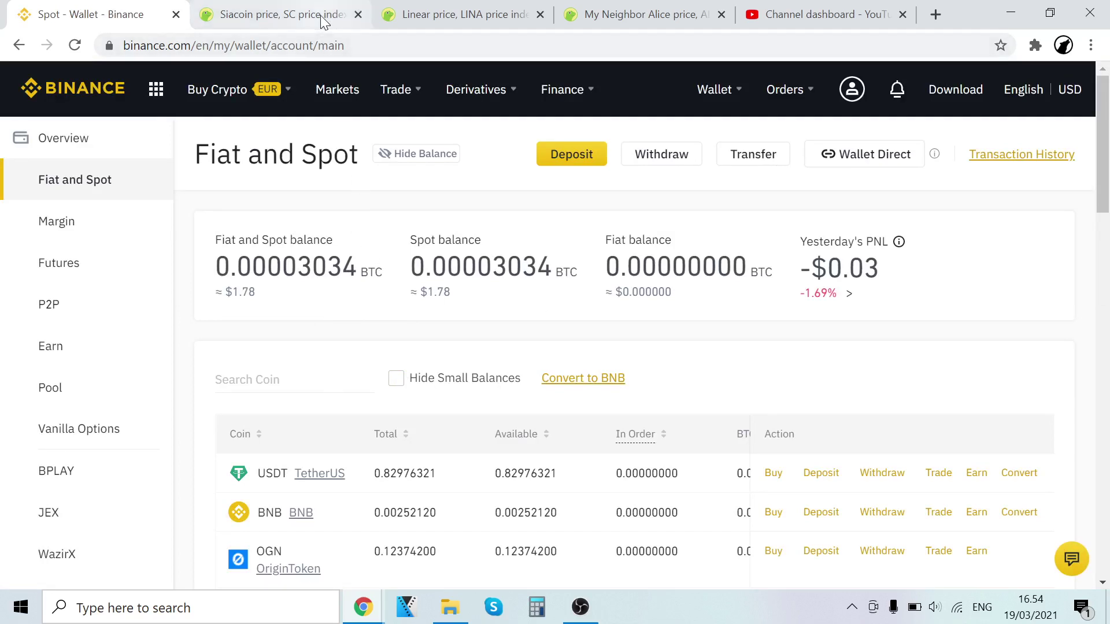
Review the exchanges trading Siacoin on CoinGecko alongside Binance's options for buying crypto with EUR
click(283, 14)
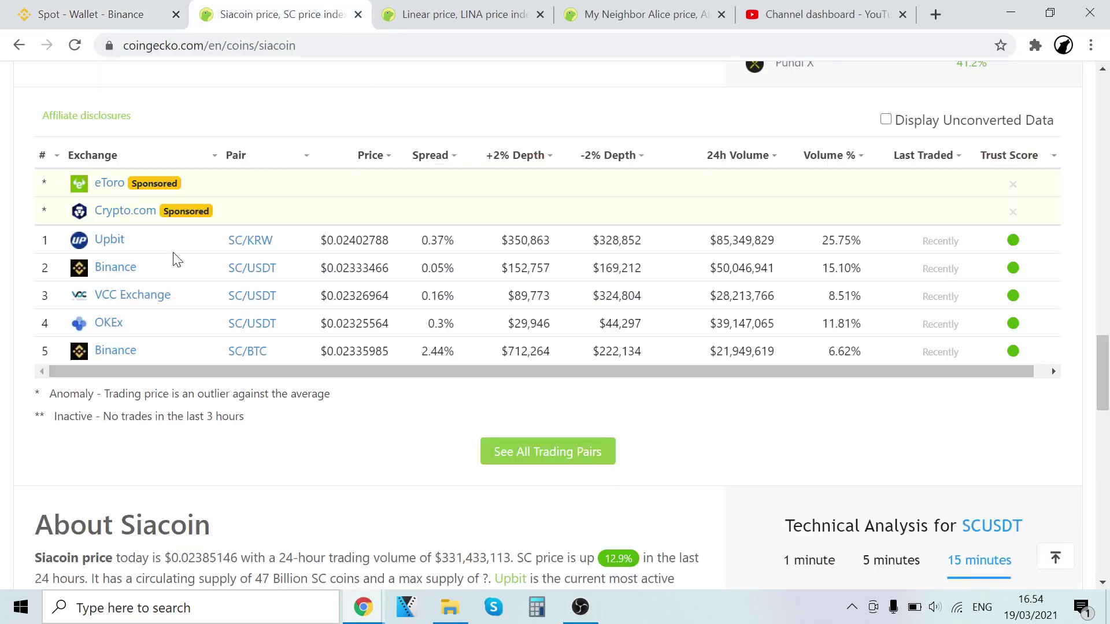
click(121, 7)
mouse_move(270, 110)
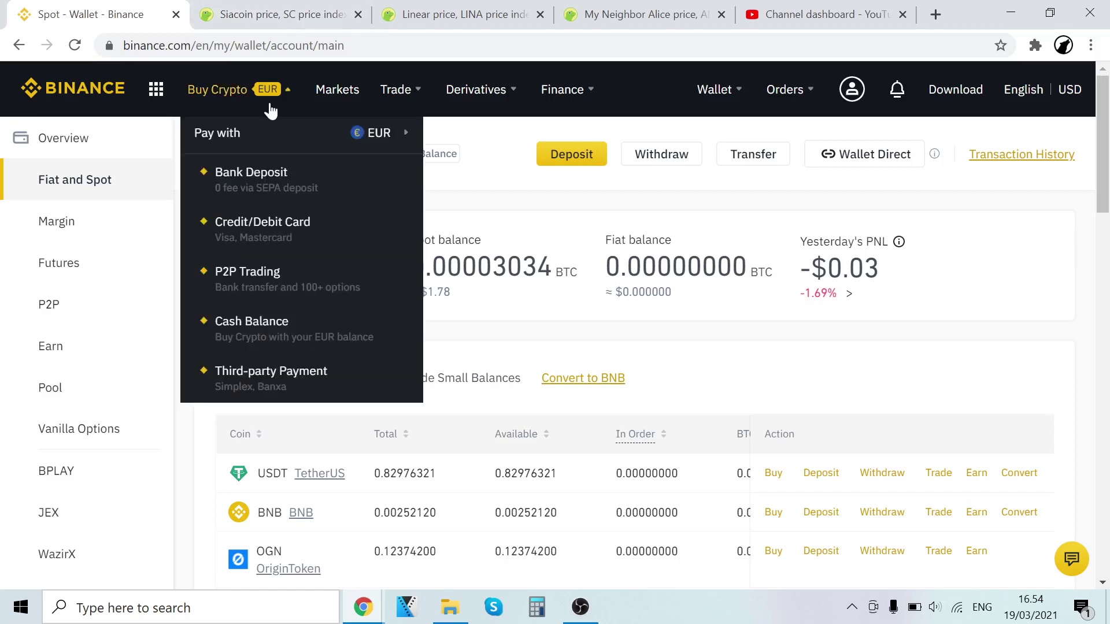
click(286, 12)
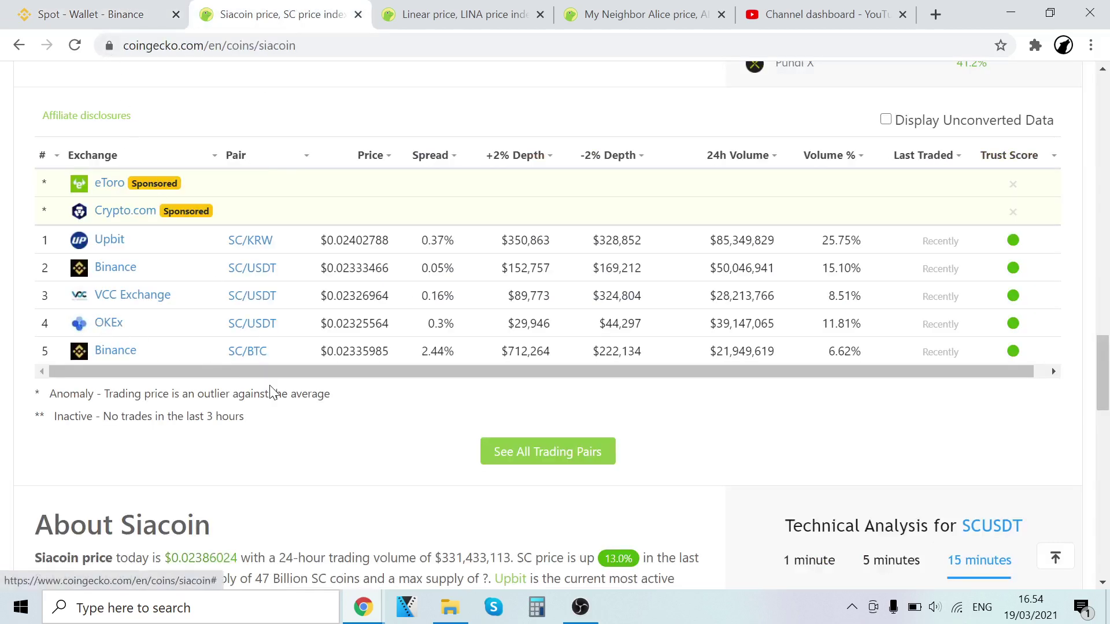
click(136, 16)
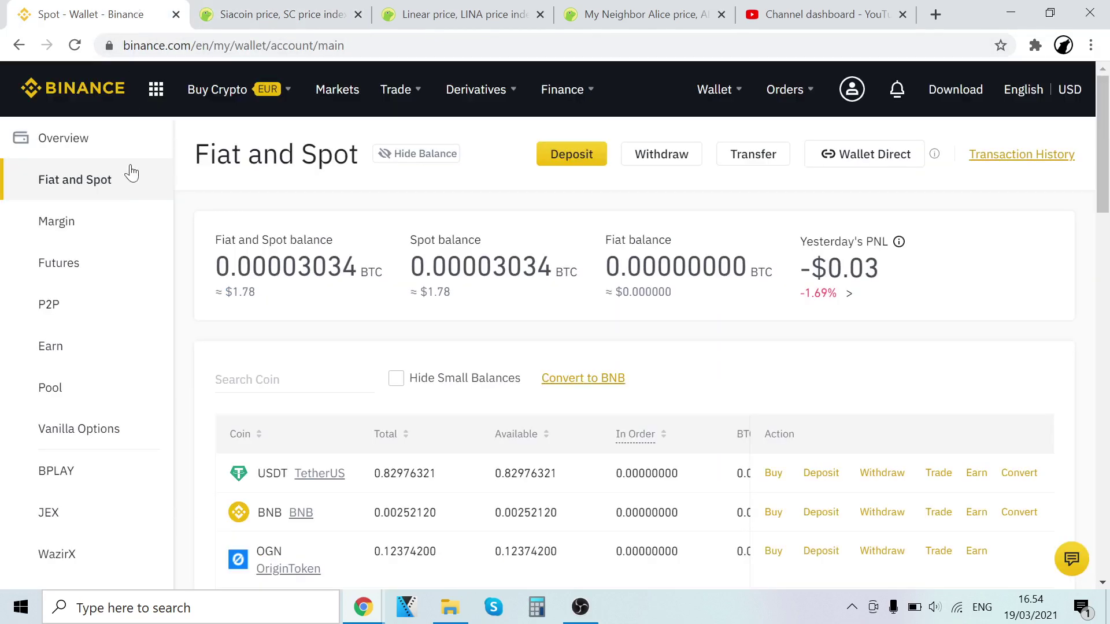
Open the credit/debit card purchase page and set the amount to spend on BTC to 3500 EUR
mouse_move(227, 108)
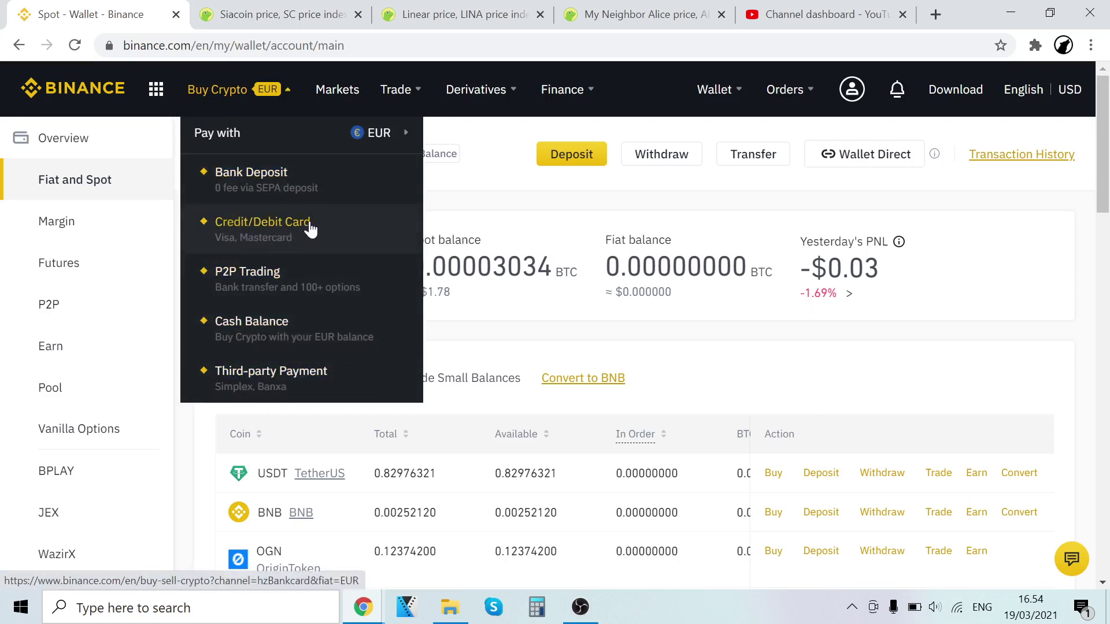
click(309, 218)
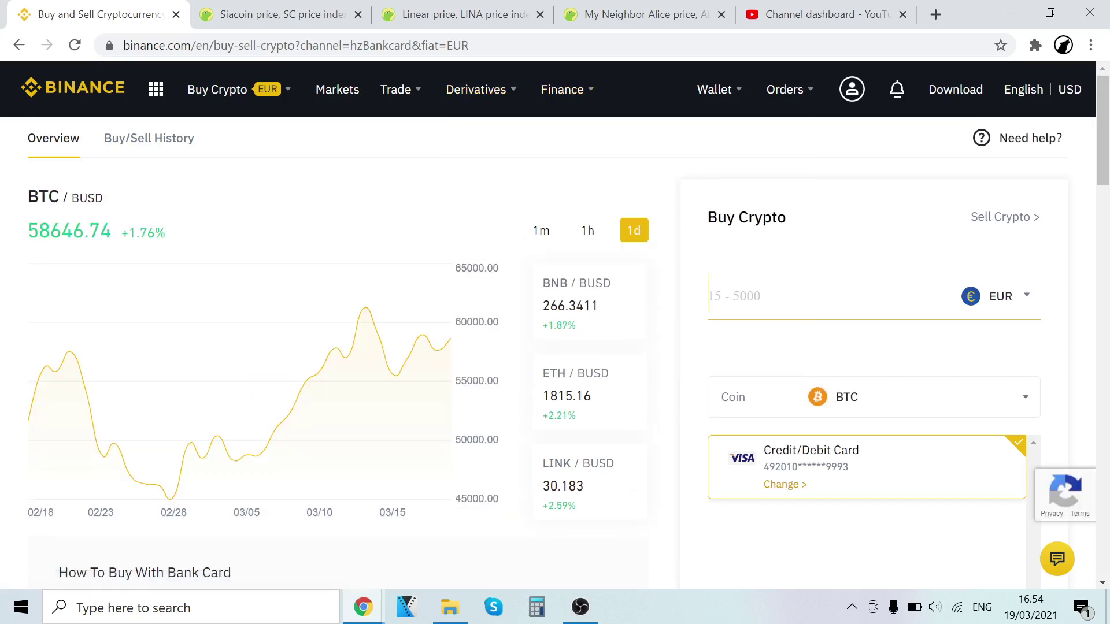
scroll(758, 370, down, 3)
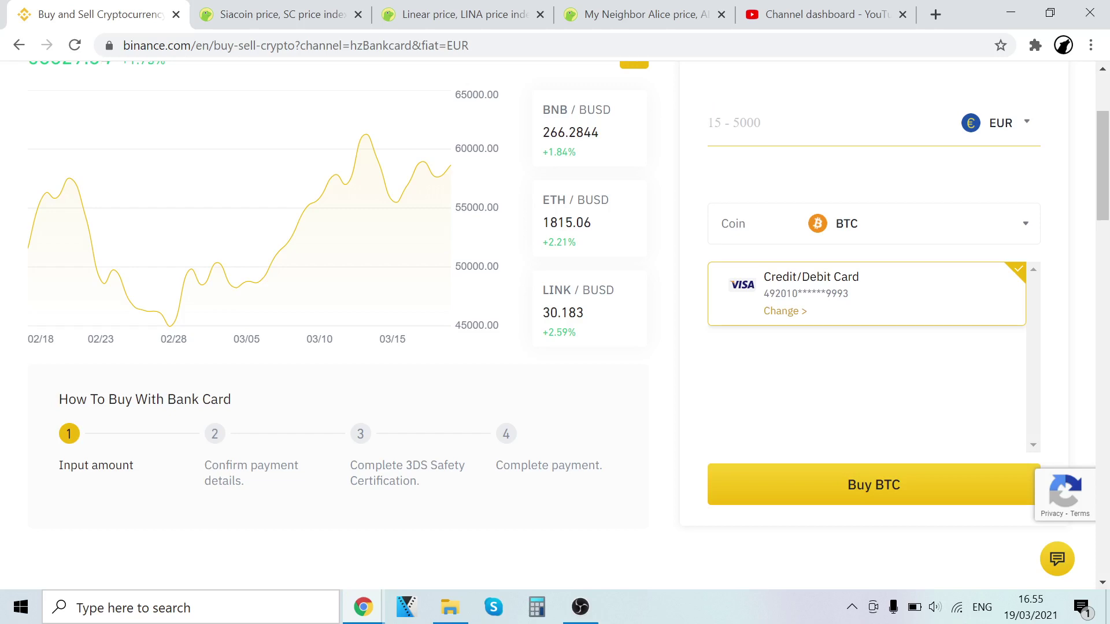
text(35000)
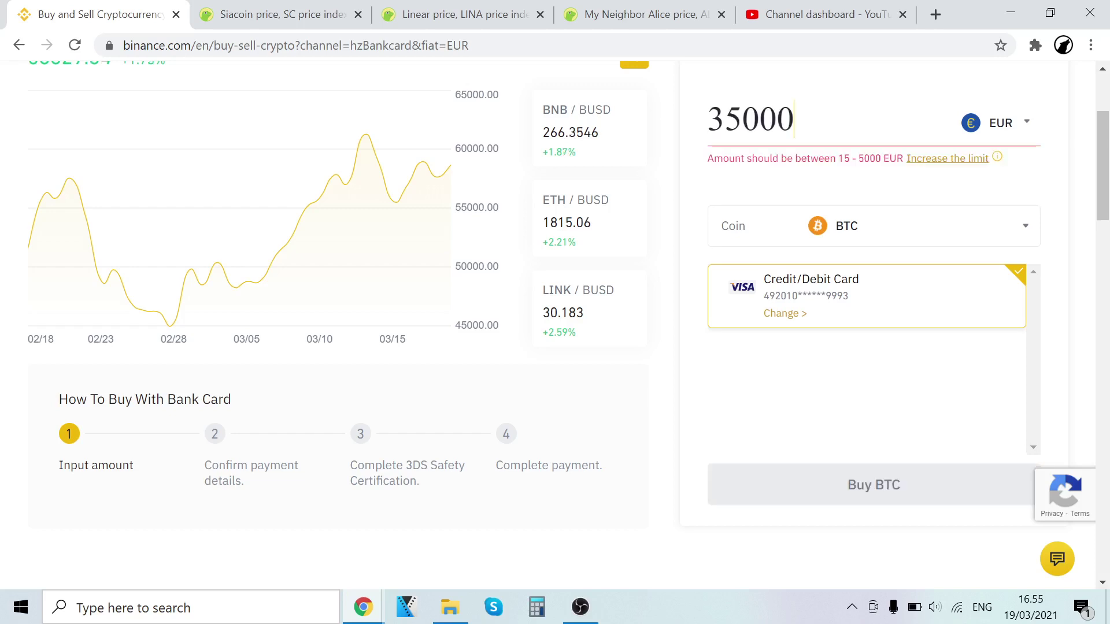
key(BackSpace)
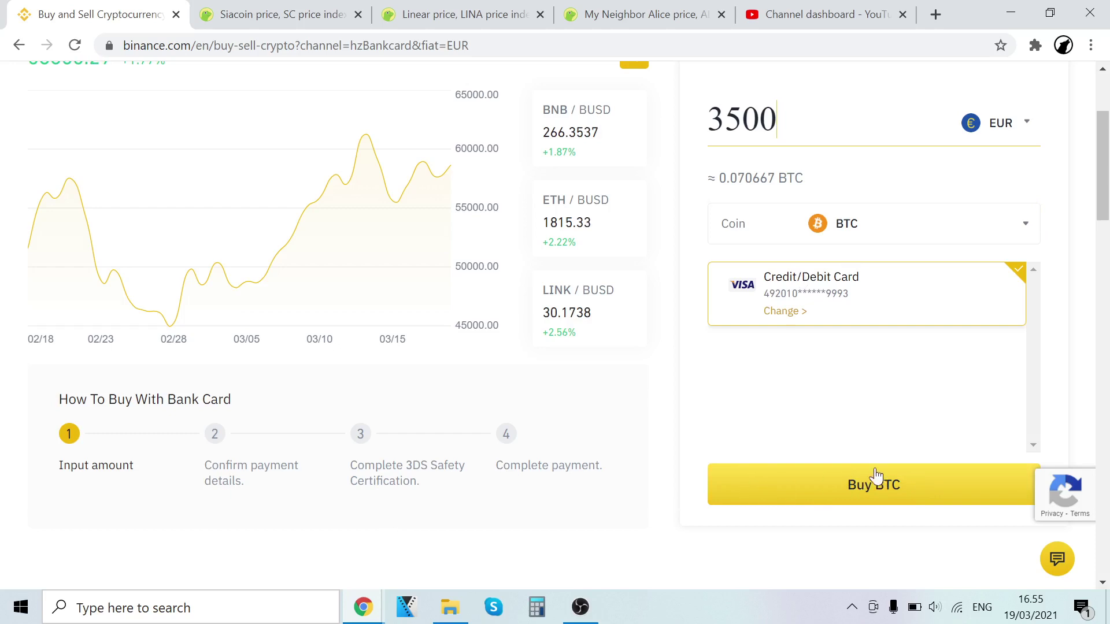
Leave the card purchase page and open the Fiat and Spot wallet
scroll(780, 384, up, 3)
mouse_move(723, 110)
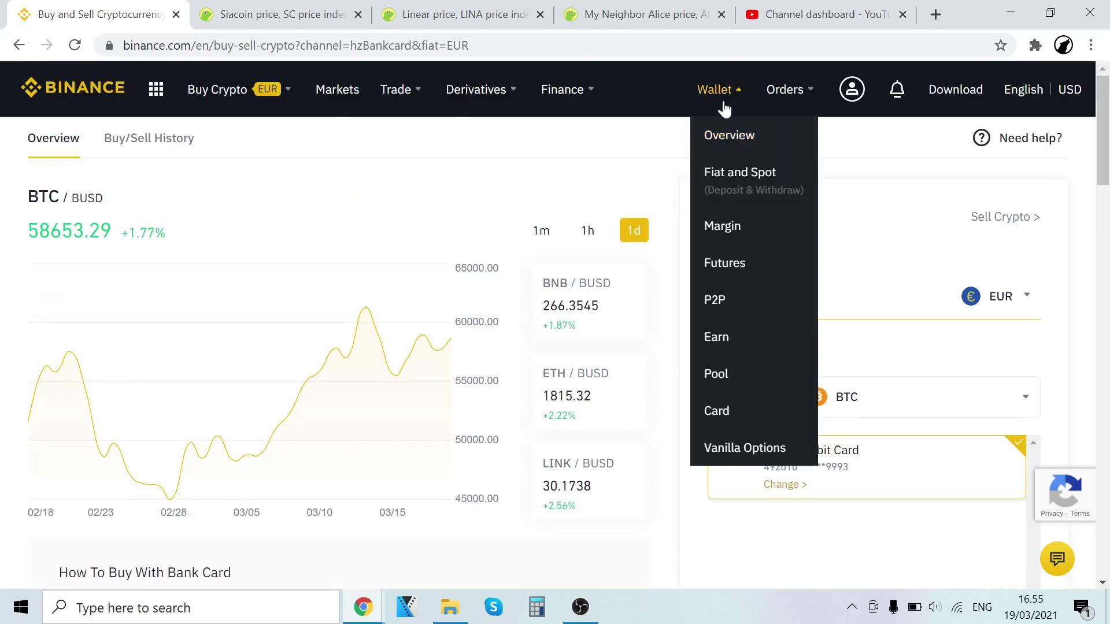
click(727, 184)
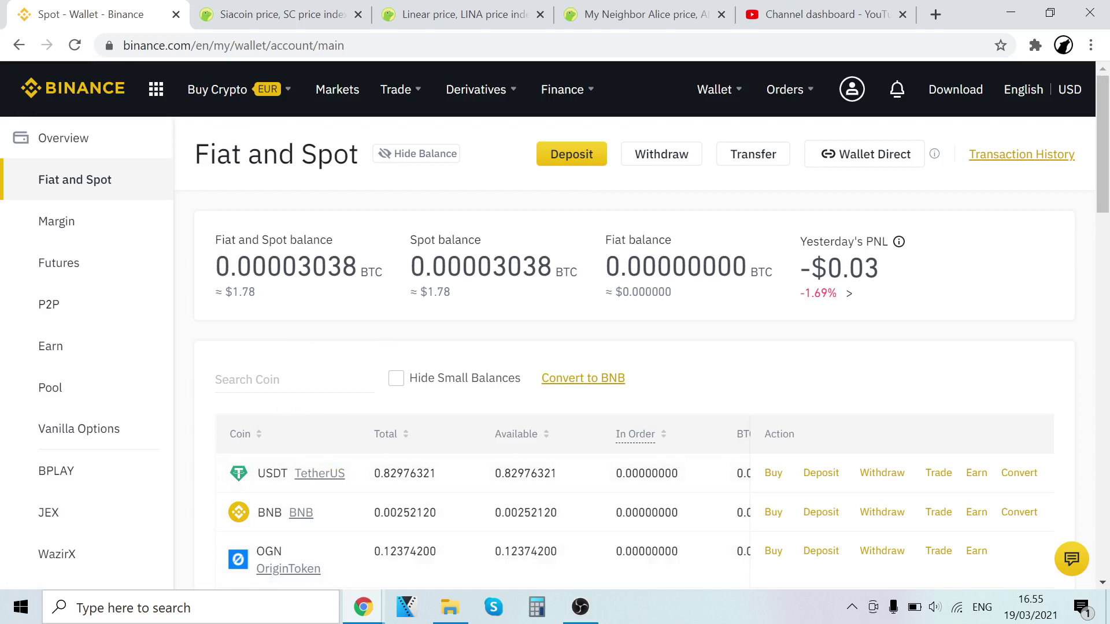
Open the Classic trading view, search the pairs for "sc" and load the SC/BTC market
mouse_move(395, 97)
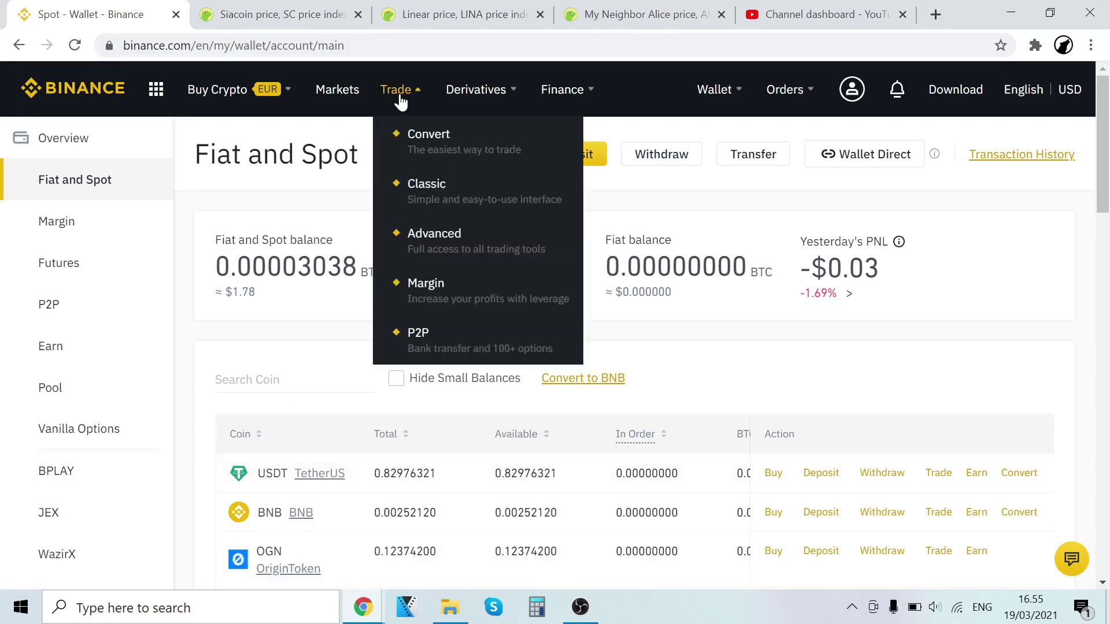
click(415, 191)
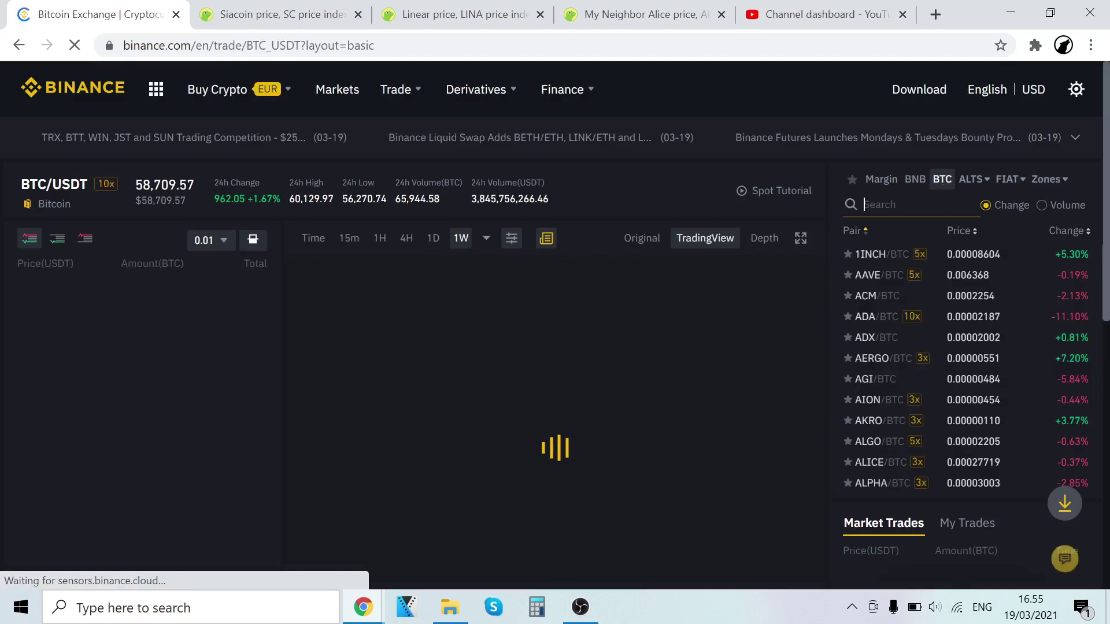
text(sc)
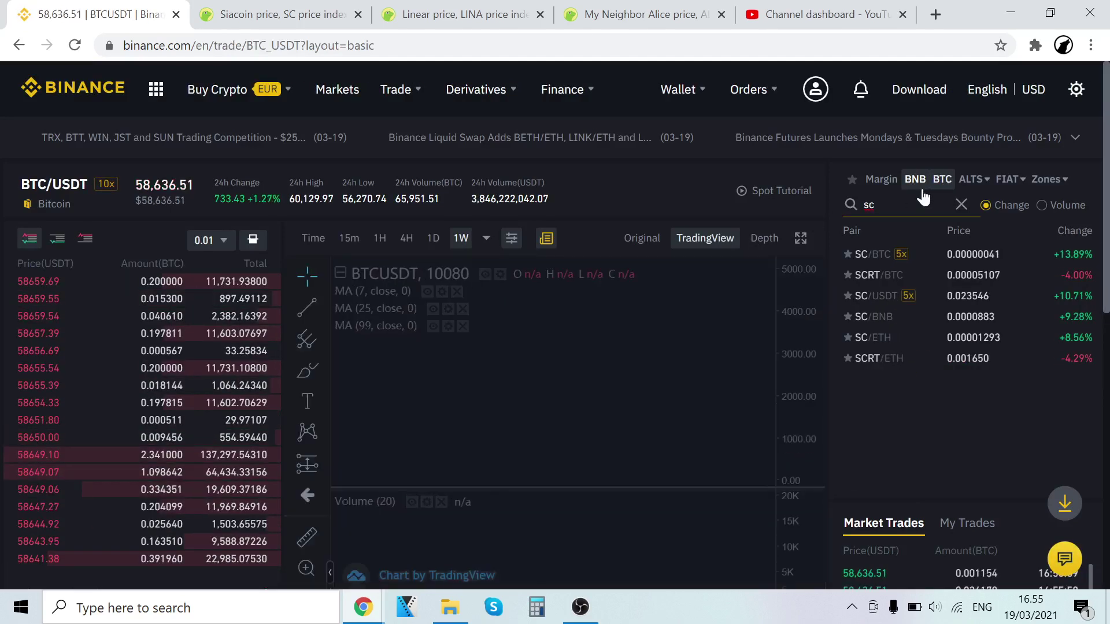
click(886, 261)
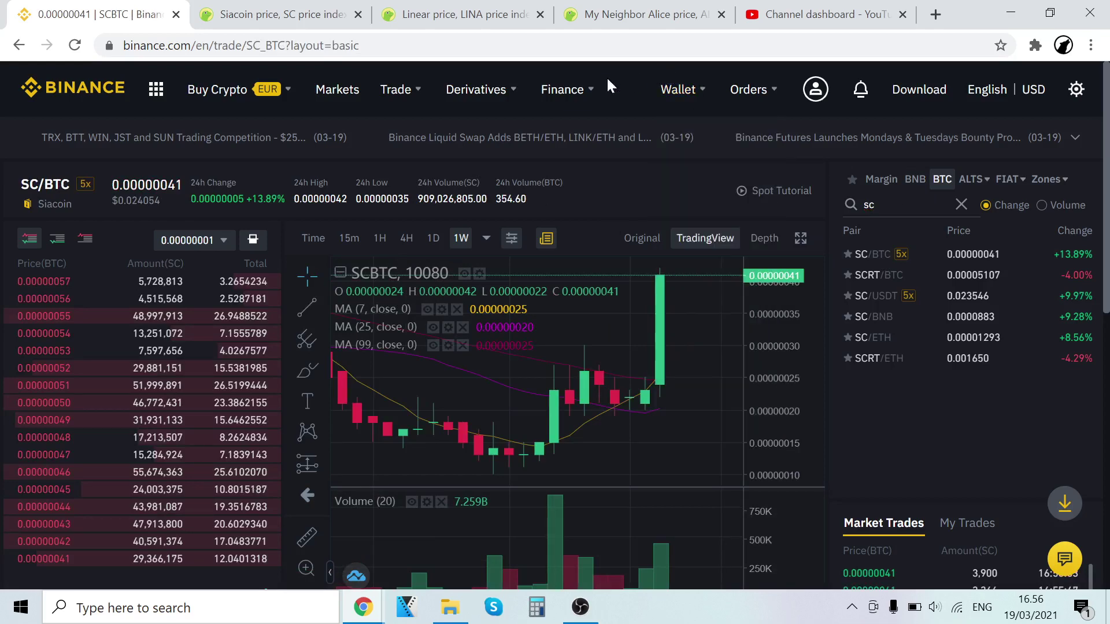
Examine the SC/BTC order book, price chart and the limit order form for buying and selling SC
scroll(162, 316, down, 1)
scroll(176, 321, down, 2)
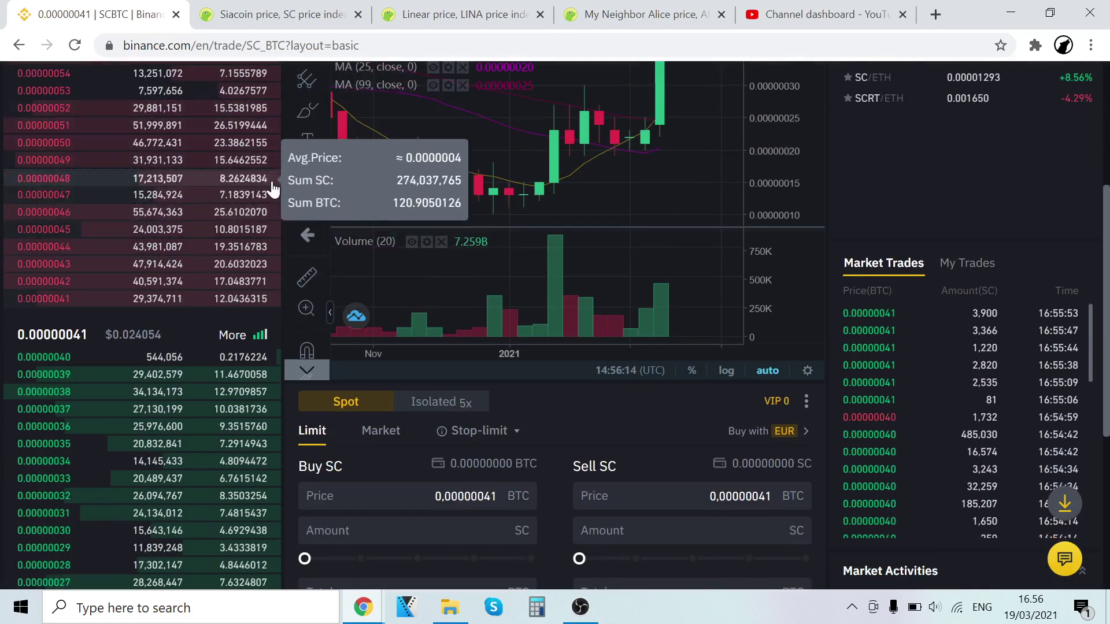
scroll(223, 179, down, 1)
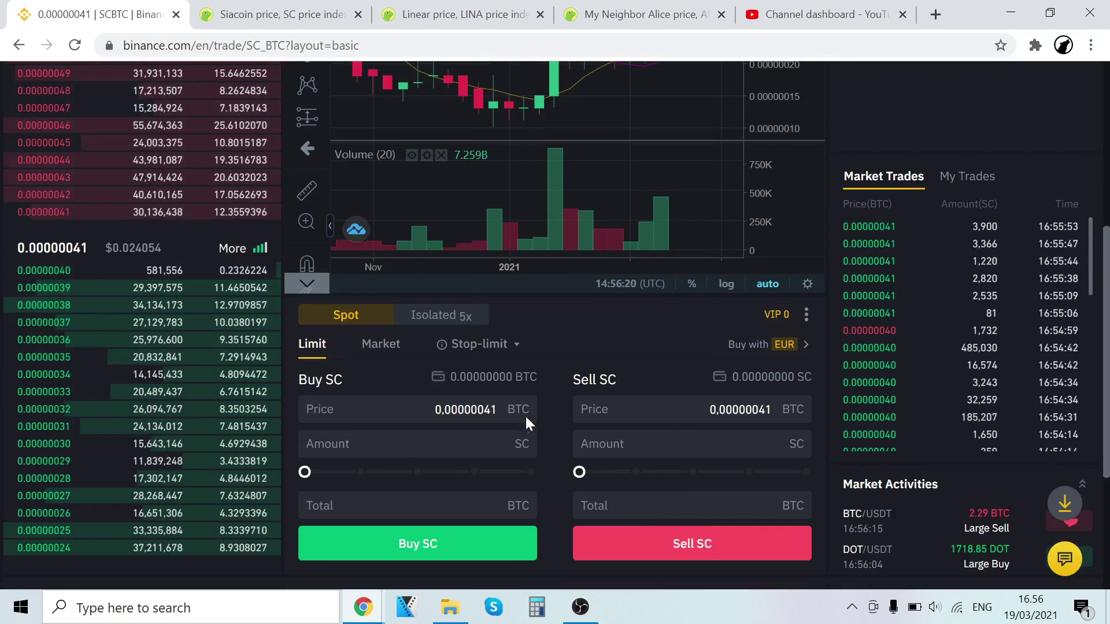
scroll(525, 414, up, 3)
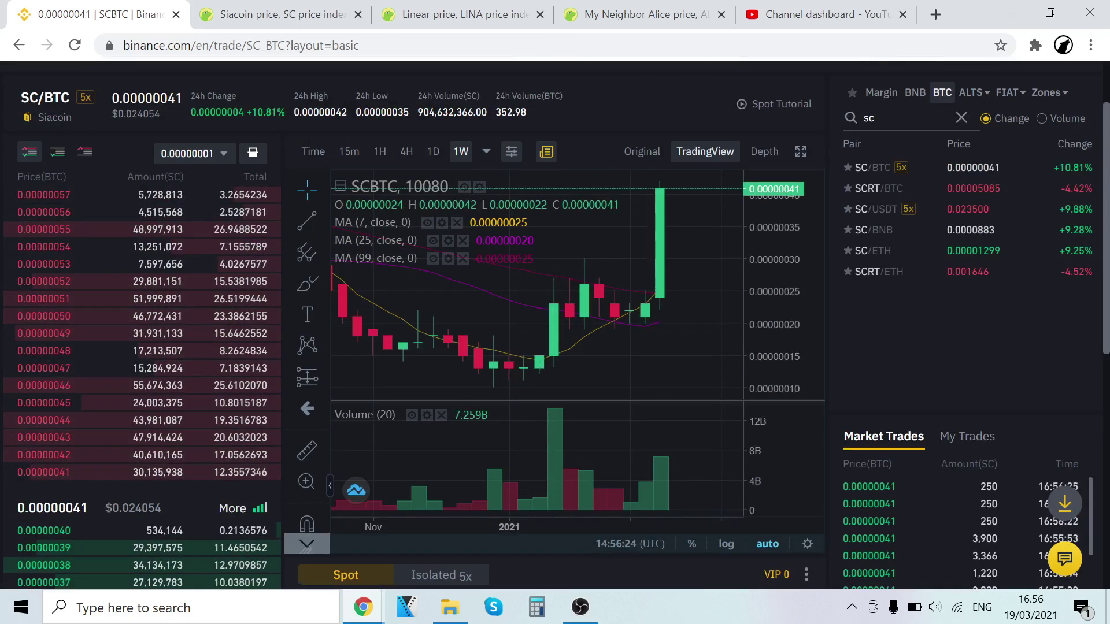
scroll(383, 185, down, 4)
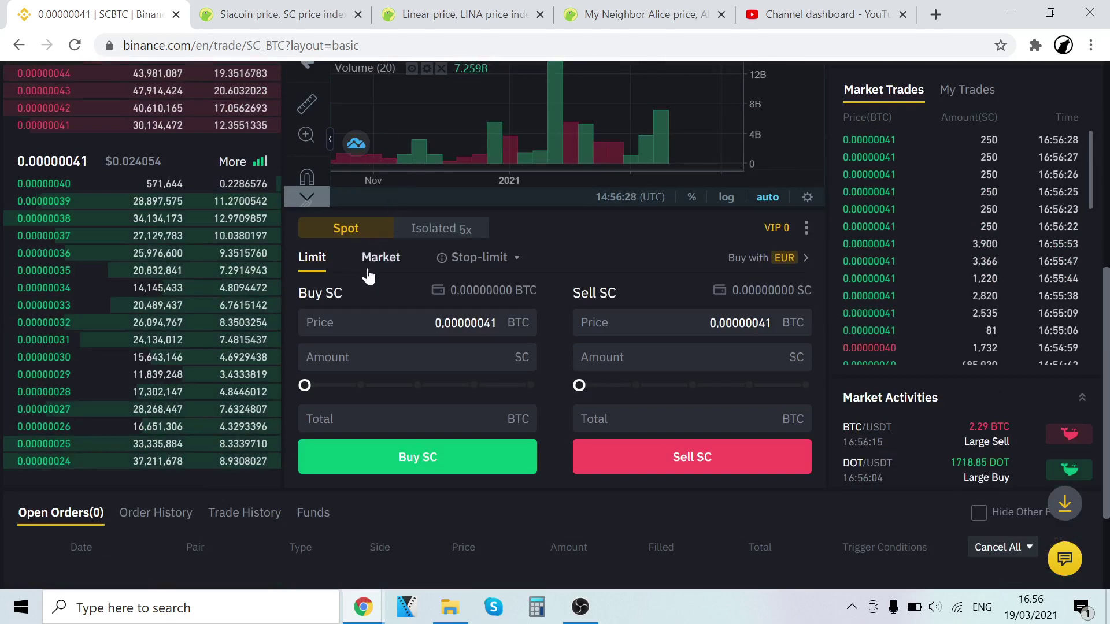
mouse_move(235, 347)
scroll(182, 375, up, 1)
scroll(182, 376, up, 2)
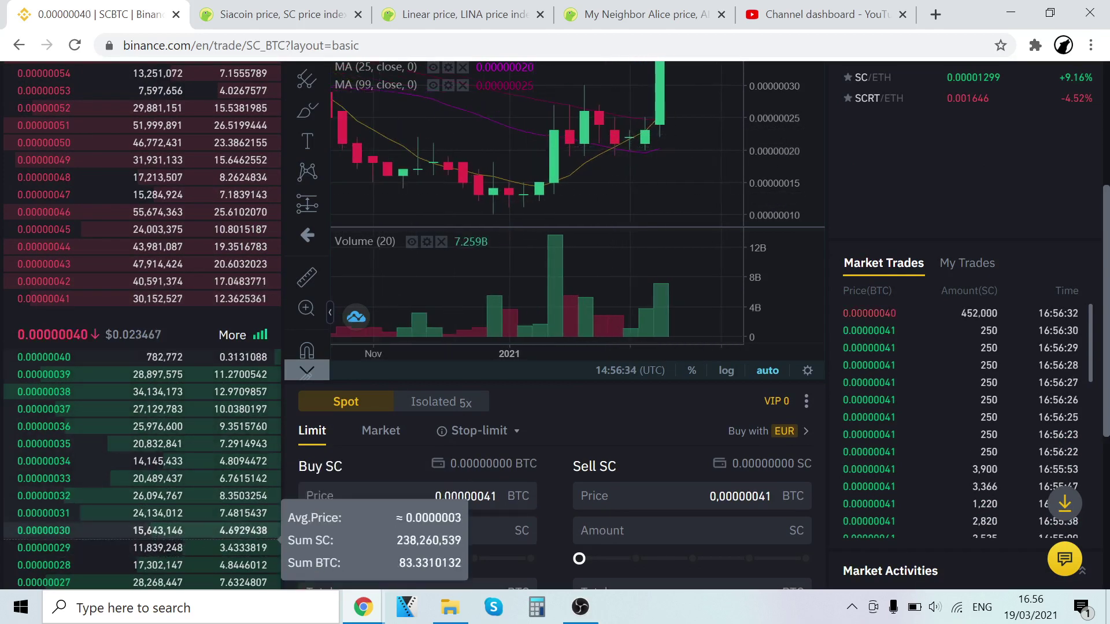
scroll(149, 540, up, 3)
scroll(594, 535, down, 3)
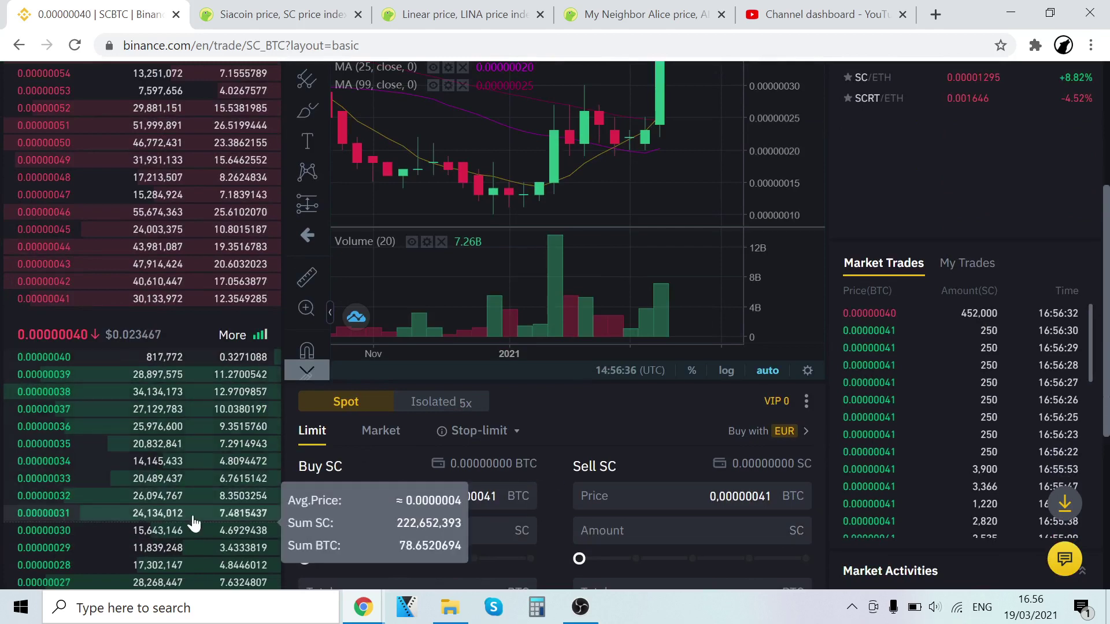
scroll(799, 193, up, 3)
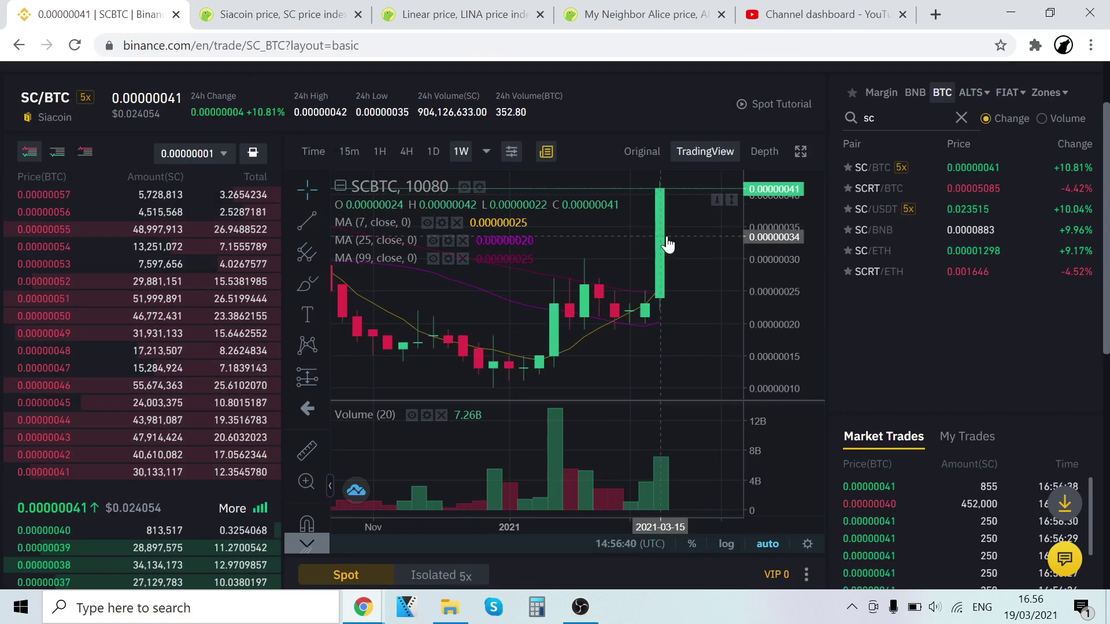
scroll(614, 554, down, 3)
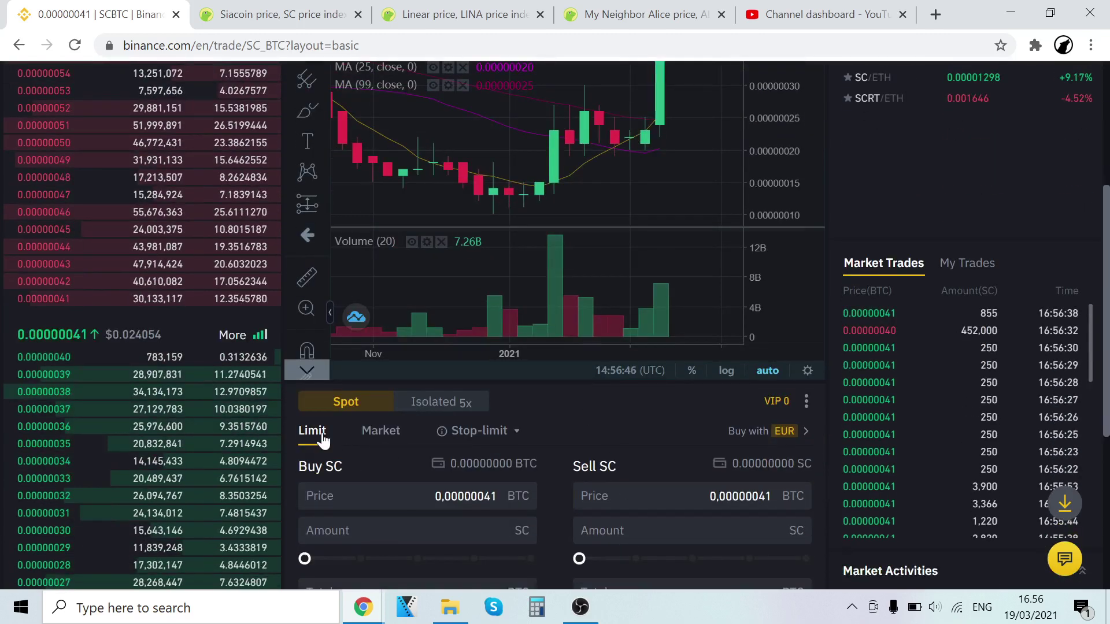
scroll(322, 440, up, 3)
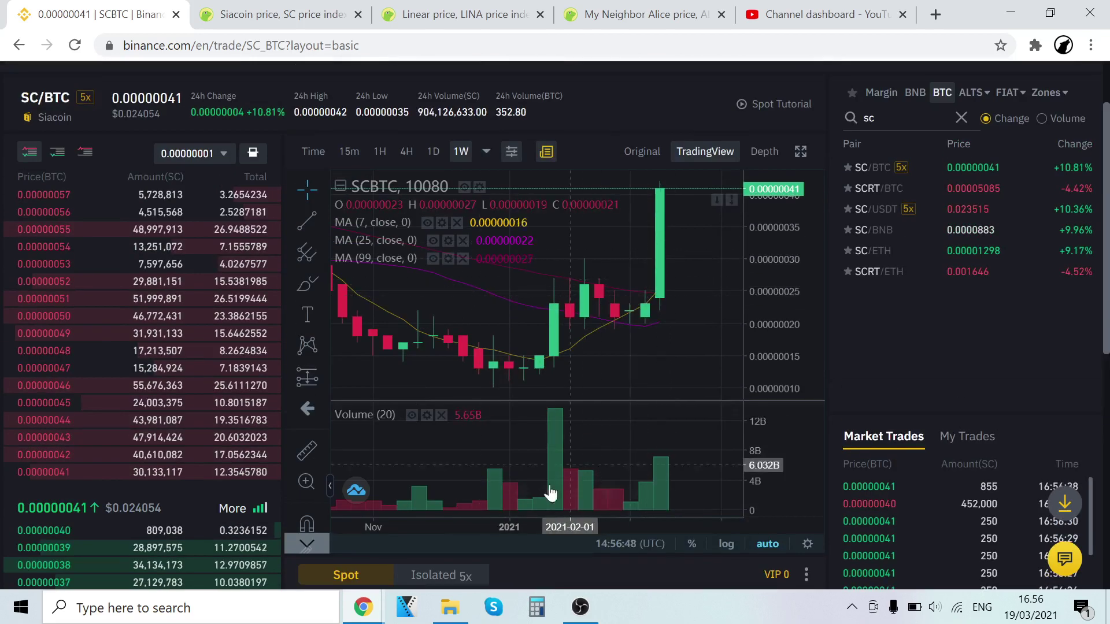
scroll(518, 564, down, 4)
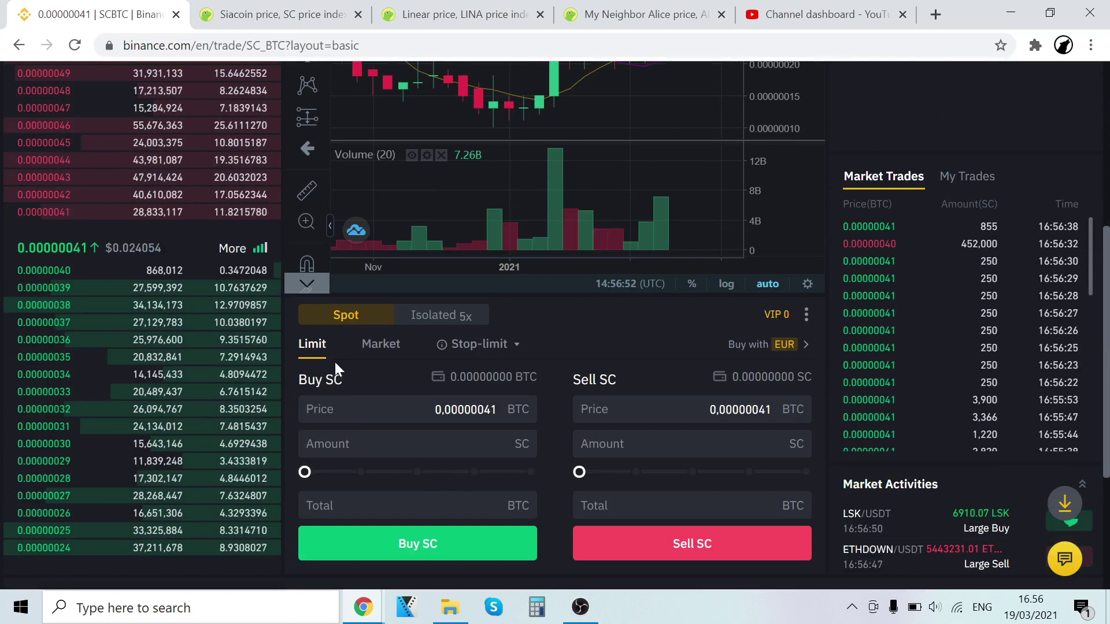
Change the SC order type to Market and set the buy amount to the full available BTC balance
click(370, 345)
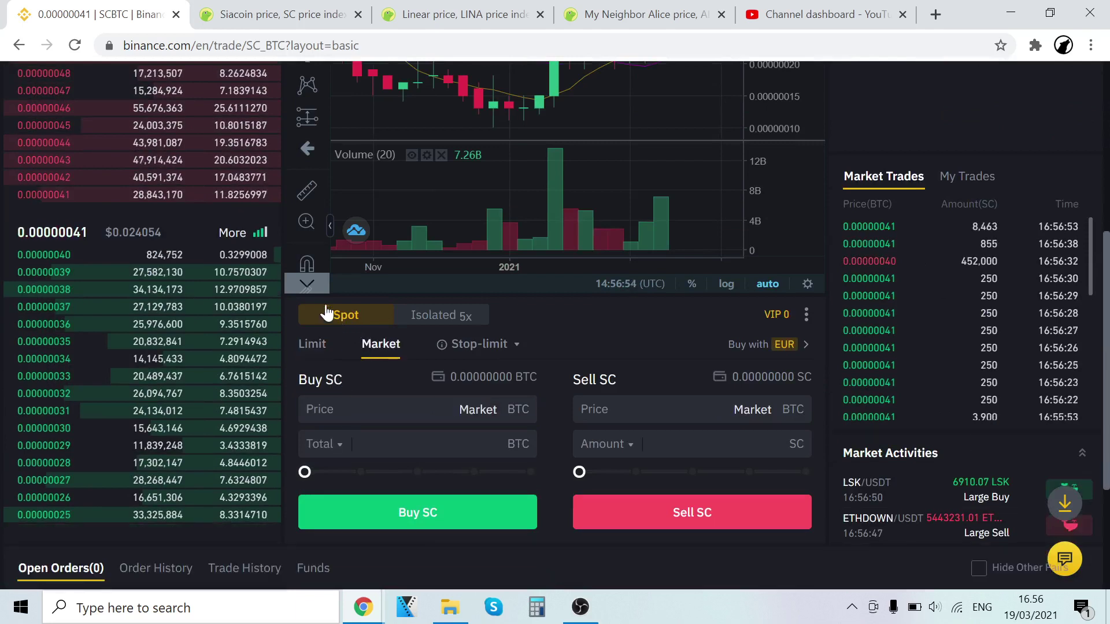
mouse_move(226, 191)
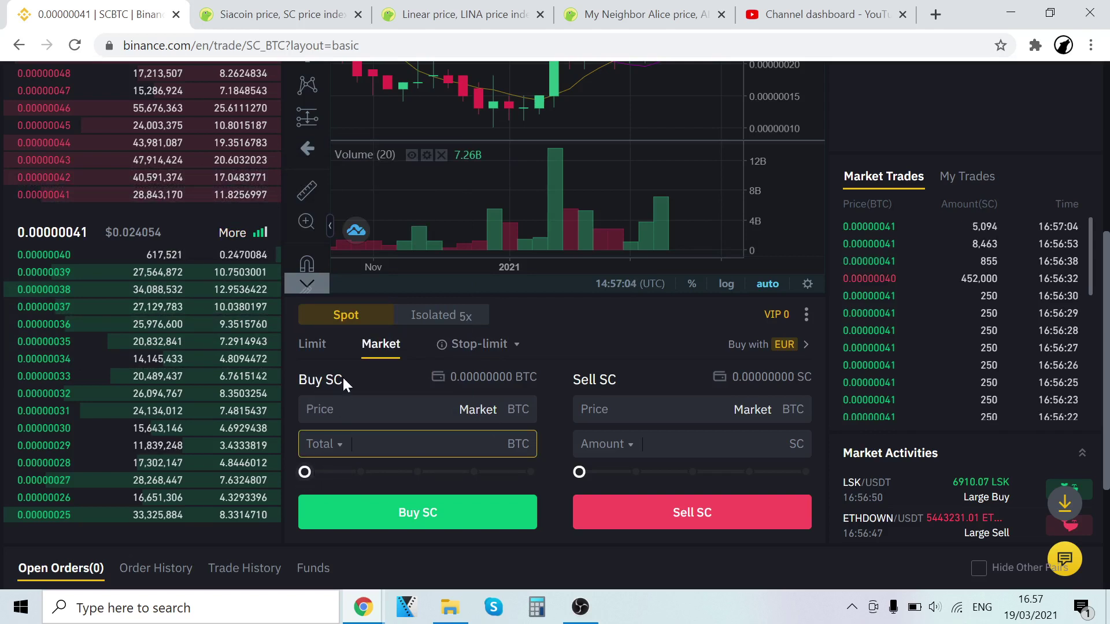
mouse_move(323, 445)
drag(304, 472, 531, 471)
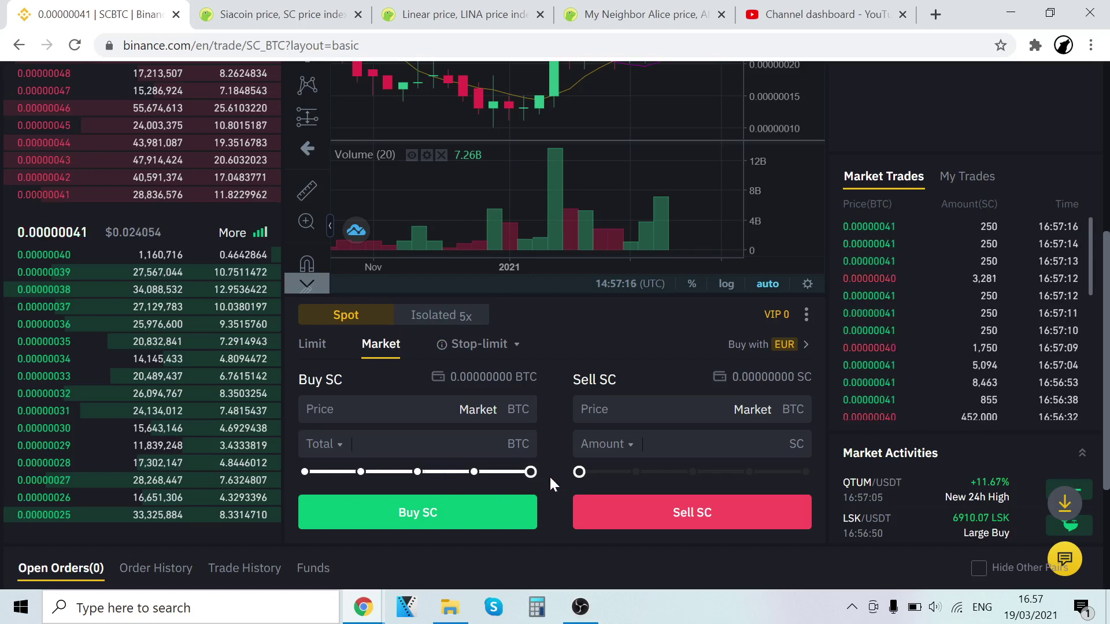
Reduce the SC market buy amount to 50% of the available BTC, and open the Fiat and Spot wallet to review the coin balances
drag(531, 473, 416, 474)
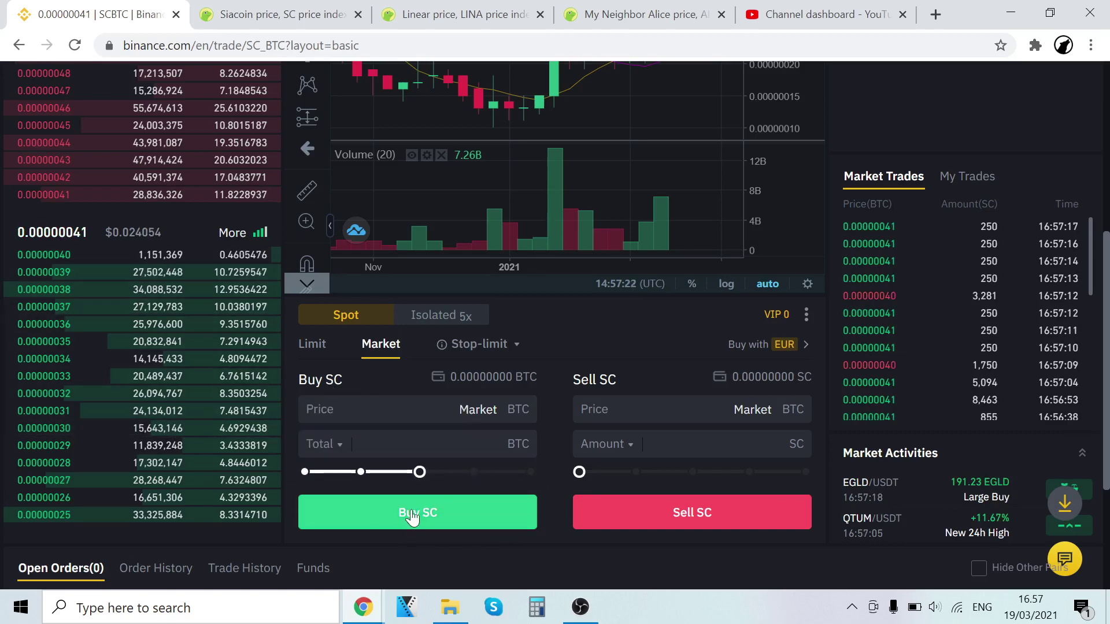
scroll(411, 513, up, 5)
scroll(767, 78, up, 2)
mouse_move(683, 96)
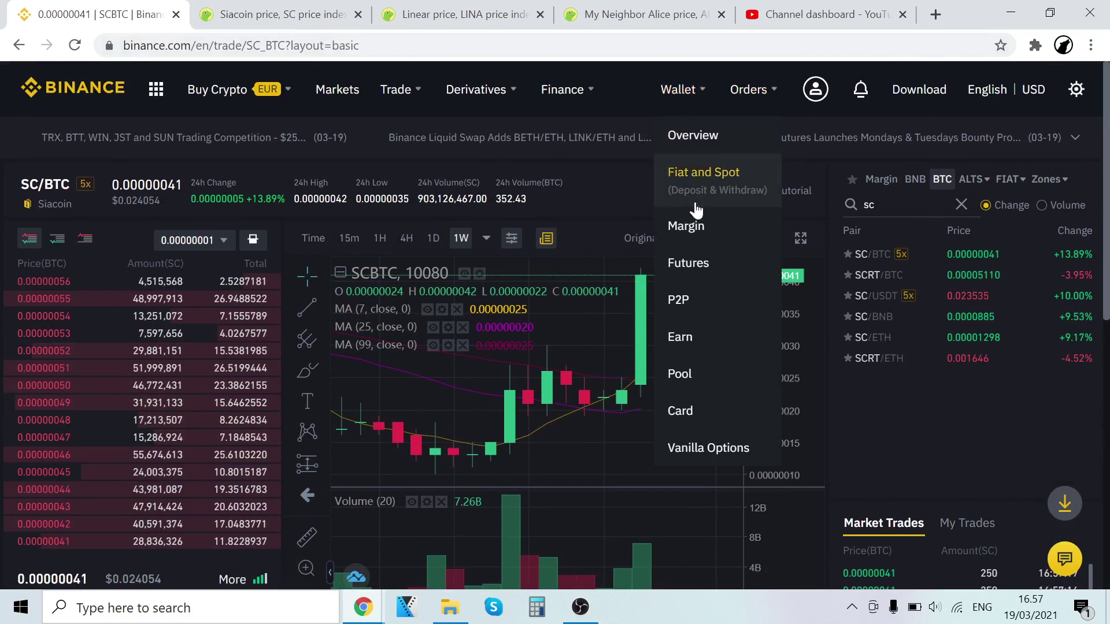
click(696, 179)
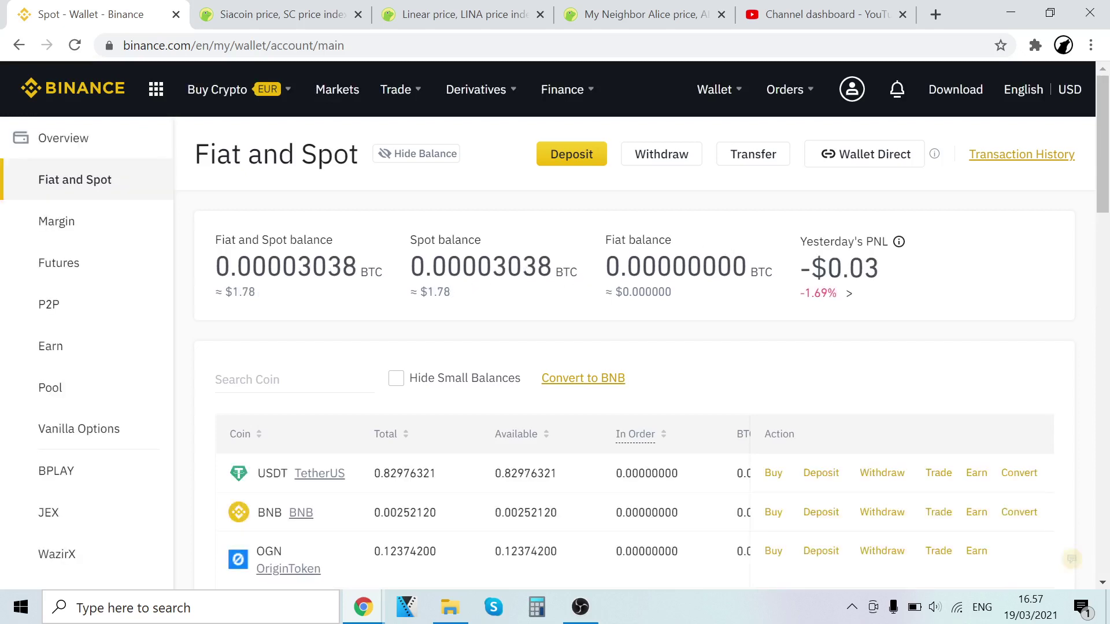
scroll(682, 309, down, 1)
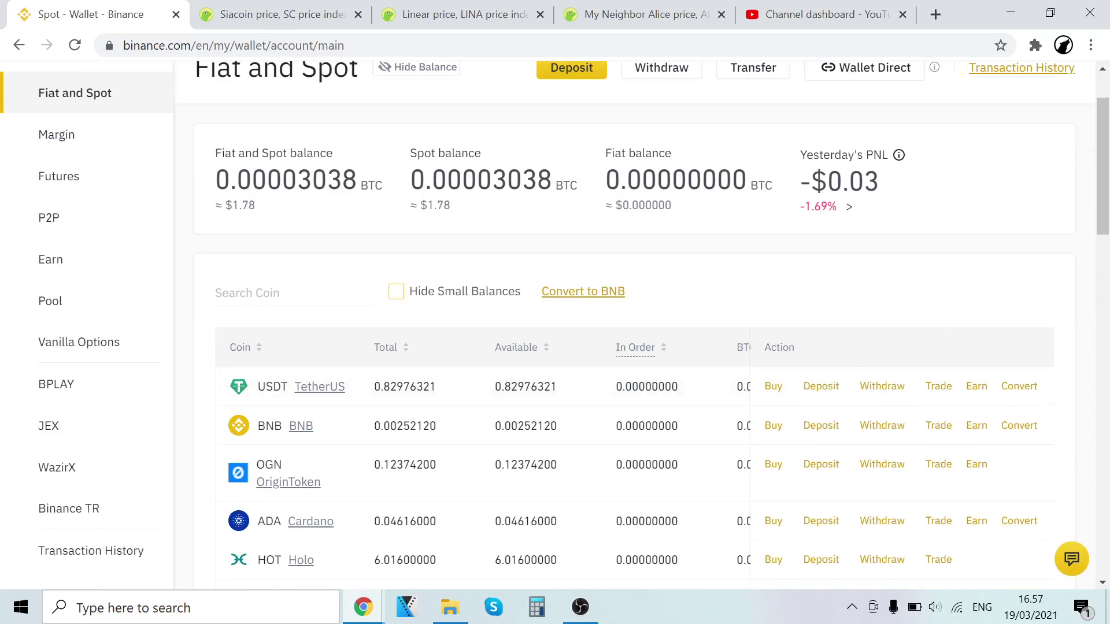
scroll(371, 294, up, 2)
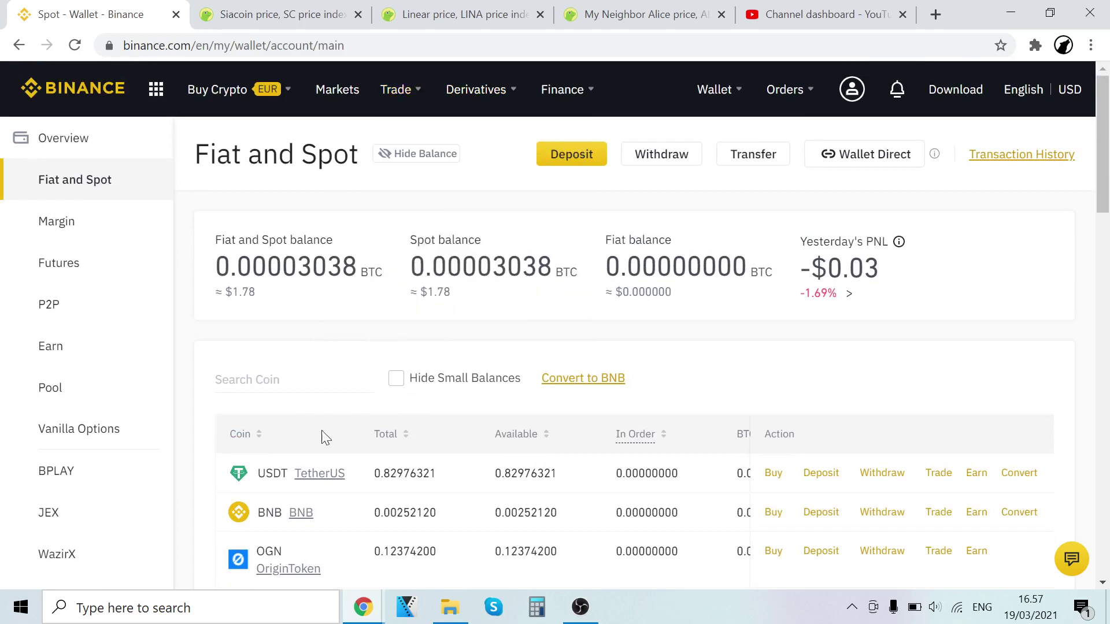
Open the Classic trading view, search the pairs for "sc" and load the SC/ETH market
mouse_move(396, 89)
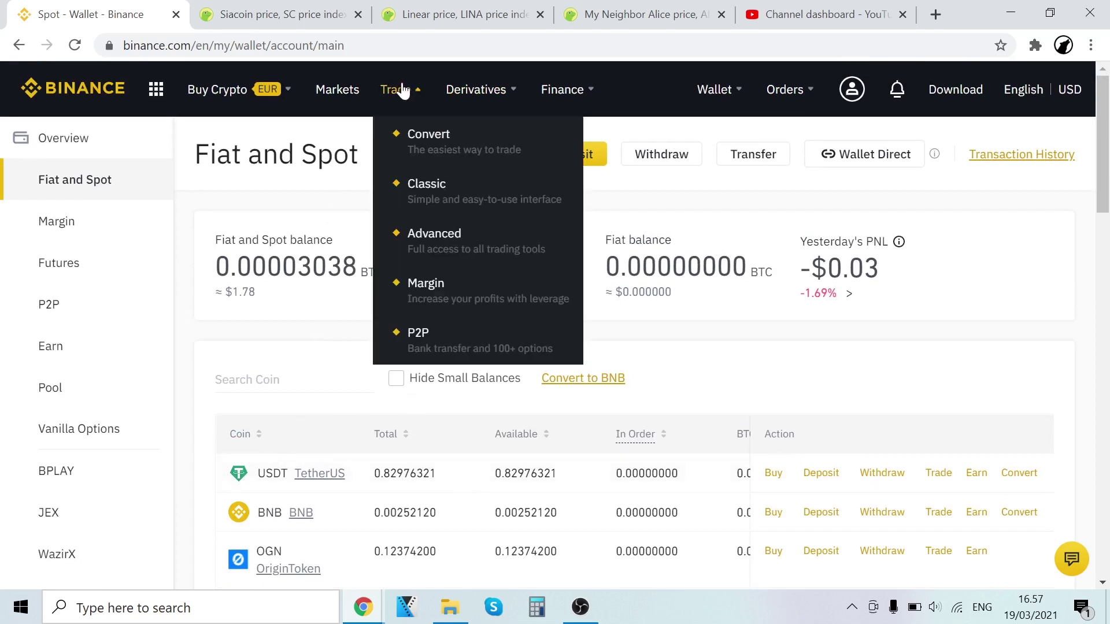
click(467, 207)
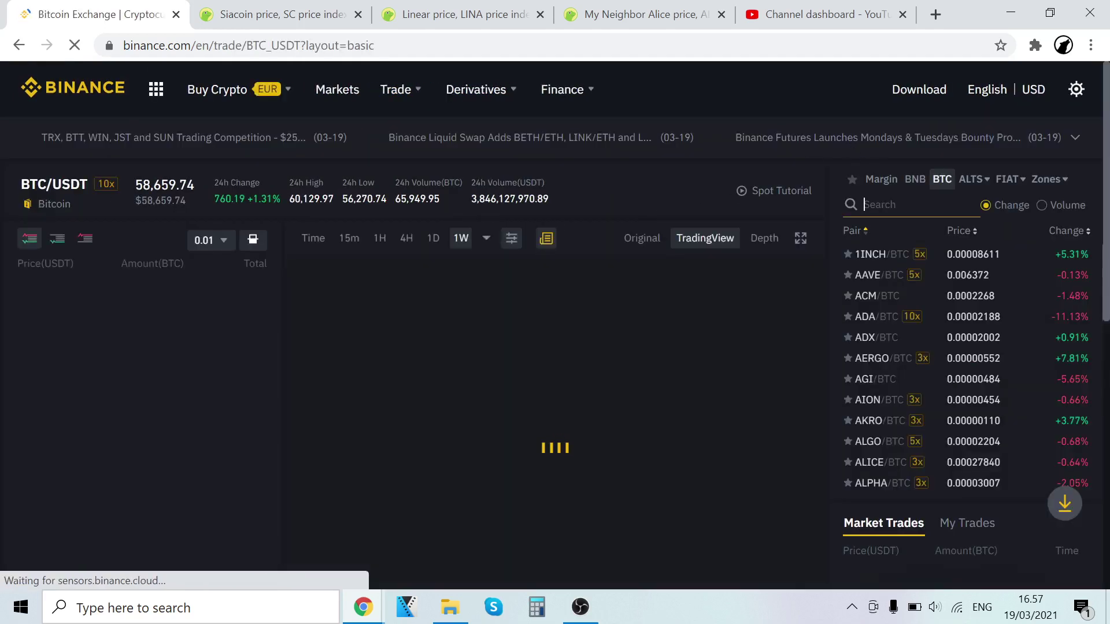
text(sc)
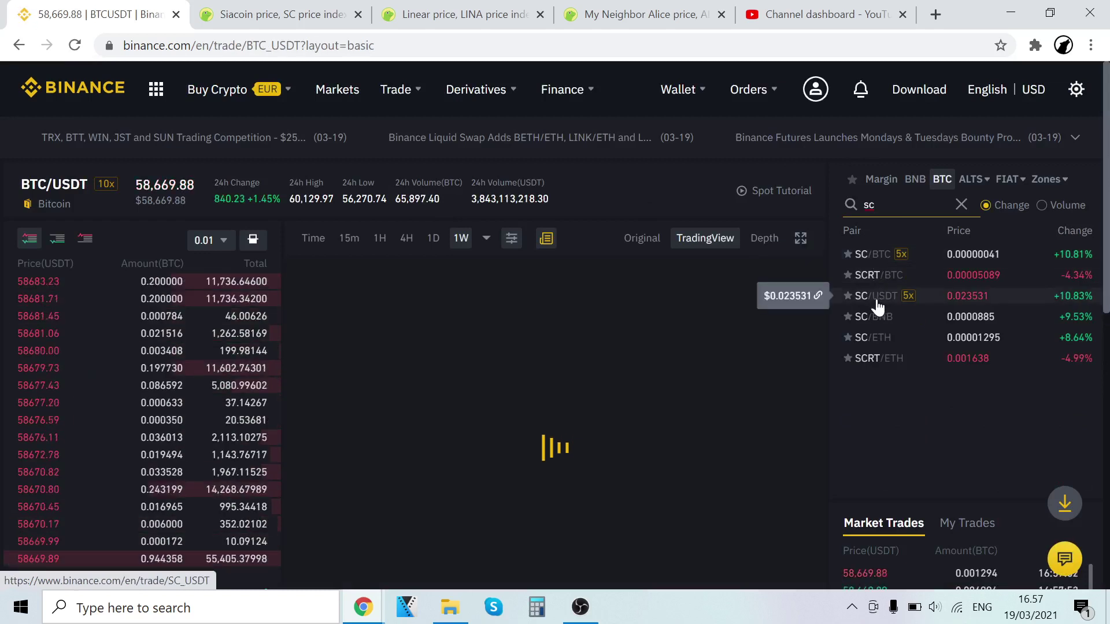
click(888, 338)
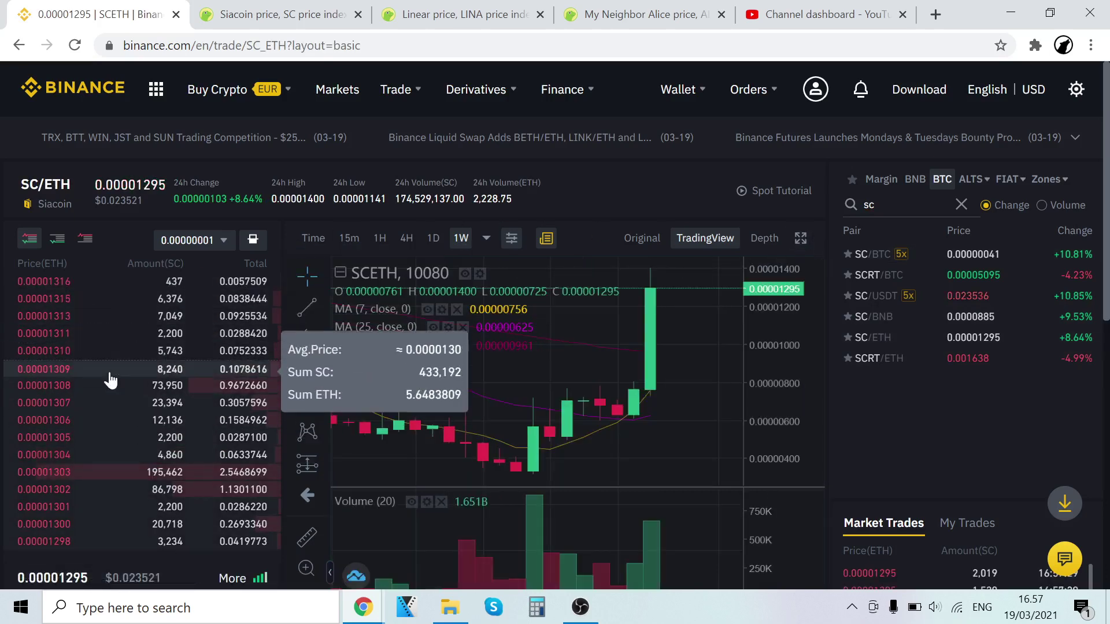
Change the SC/ETH order type to Market and set the sell amount to 100% of the available SC
scroll(185, 375, down, 5)
scroll(197, 383, down, 1)
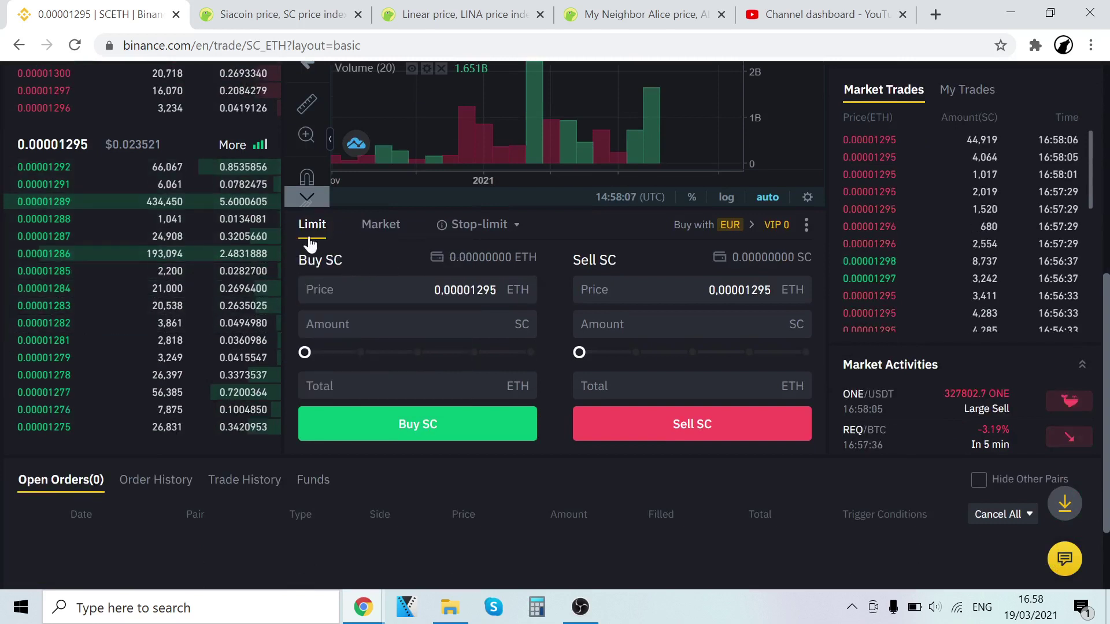
click(375, 227)
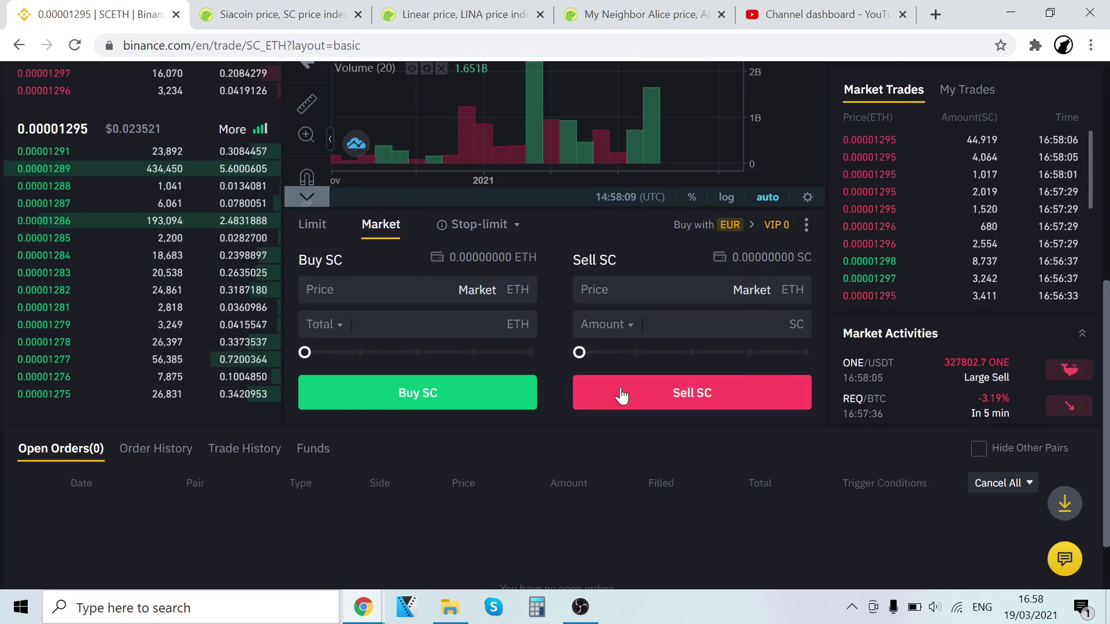
click(586, 327)
click(587, 342)
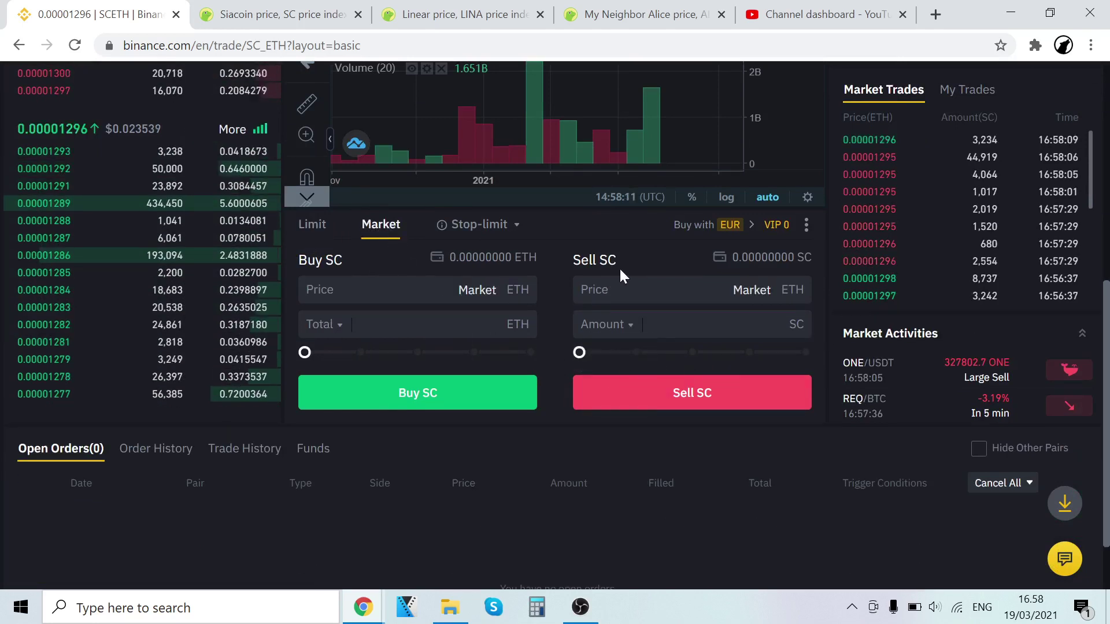
drag(580, 352, 828, 306)
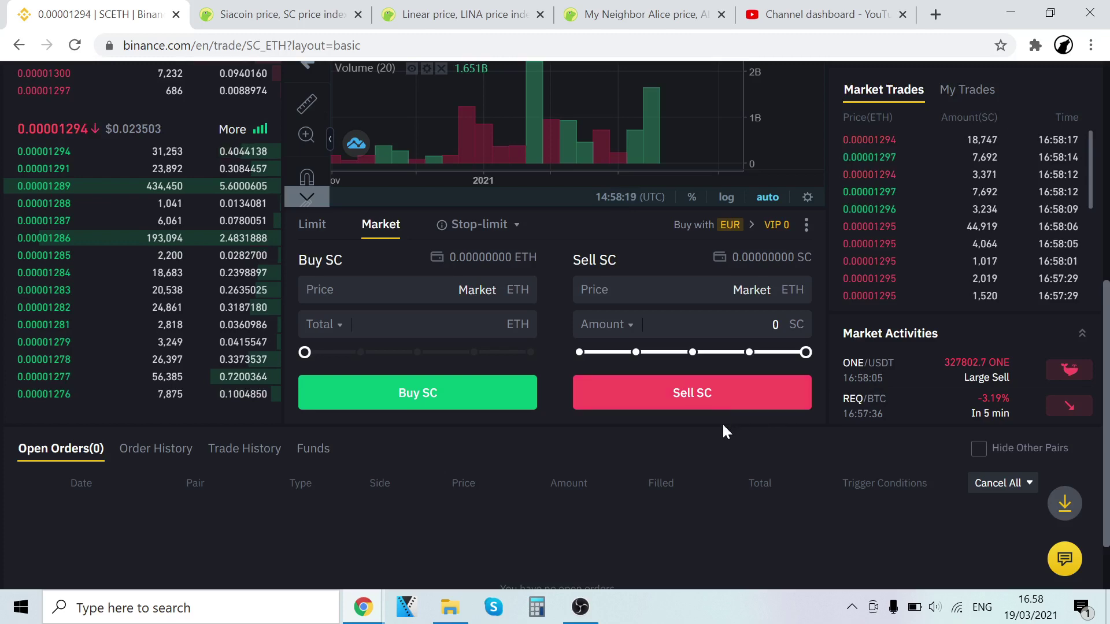
Search the trading pairs for "eth" and load the ADX/ETH market
scroll(727, 431, up, 3)
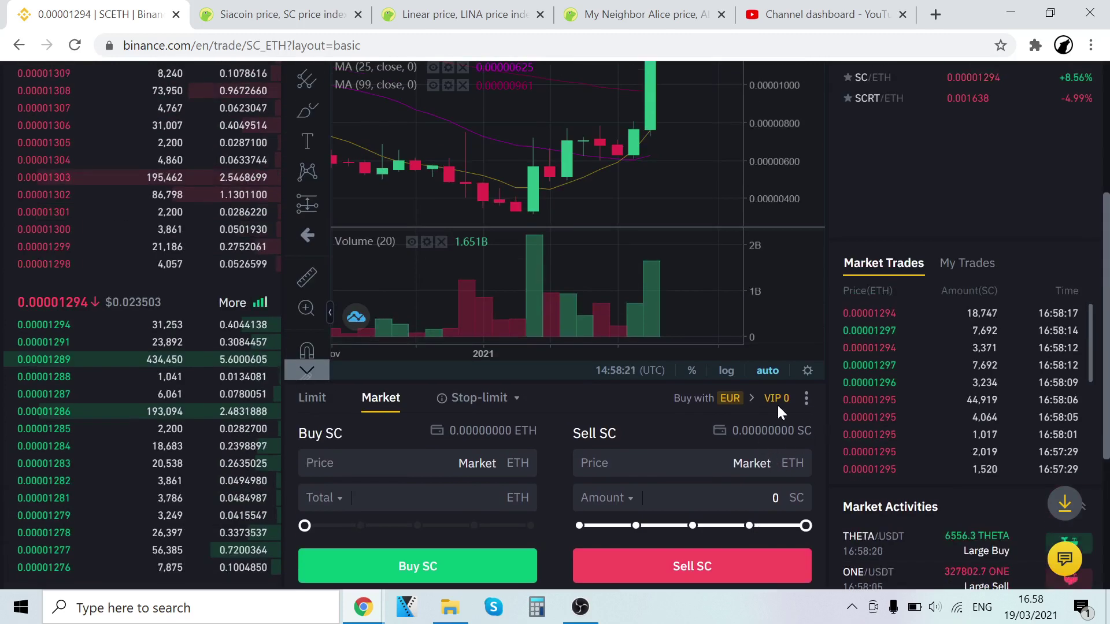
scroll(777, 403, up, 5)
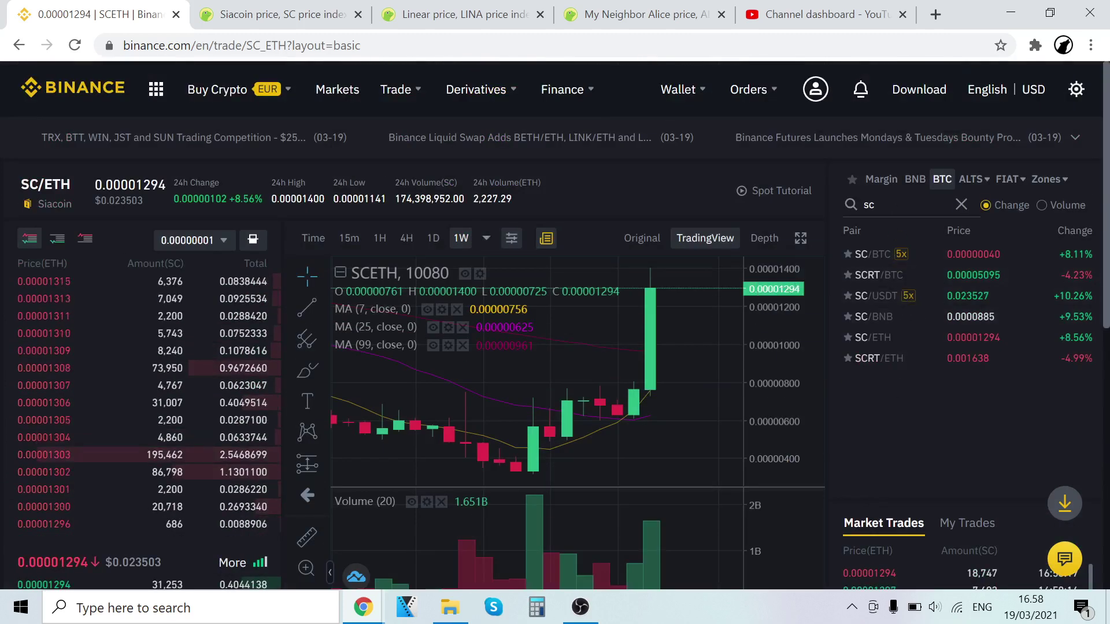
double_click(853, 215)
text(eth)
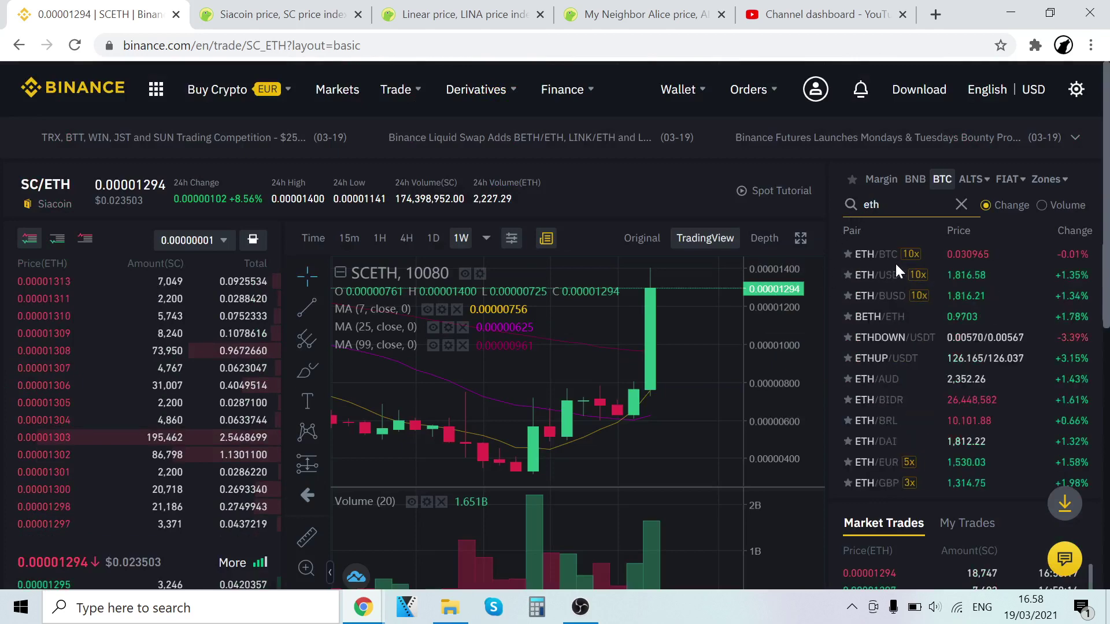
scroll(893, 307, down, 5)
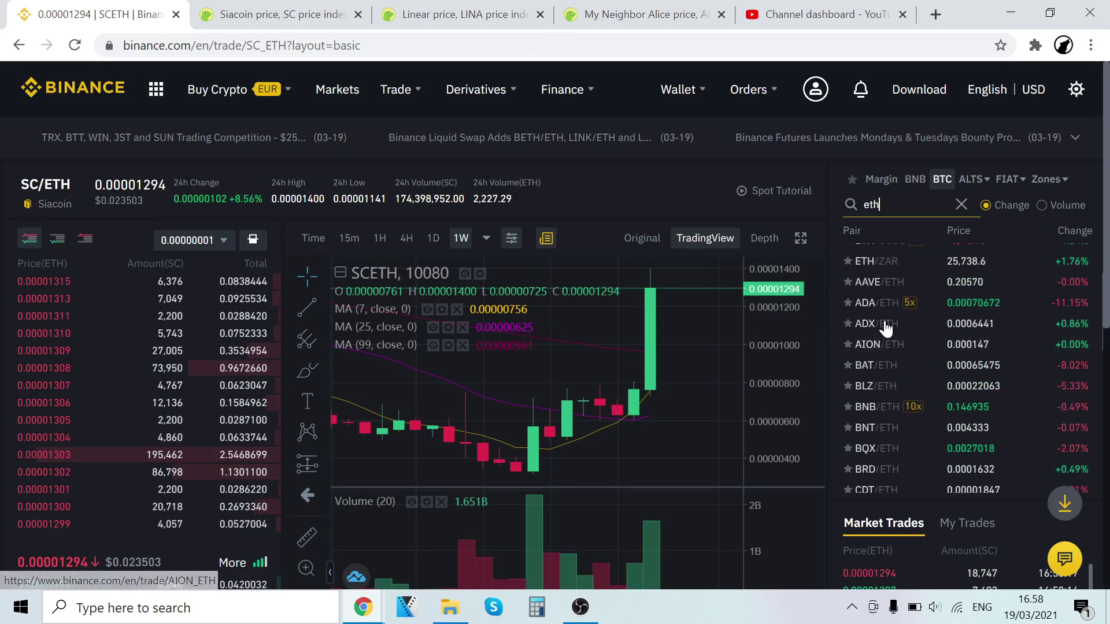
click(886, 324)
Set the ADX market buy amount to 100% of the available ETH balance
scroll(276, 496, down, 3)
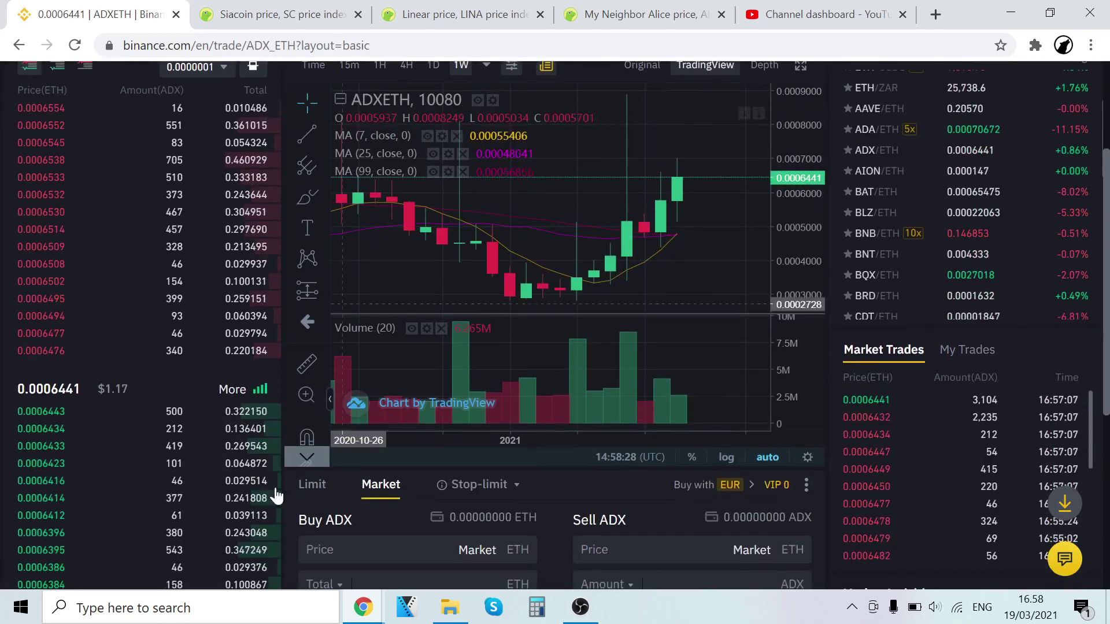
scroll(277, 496, down, 3)
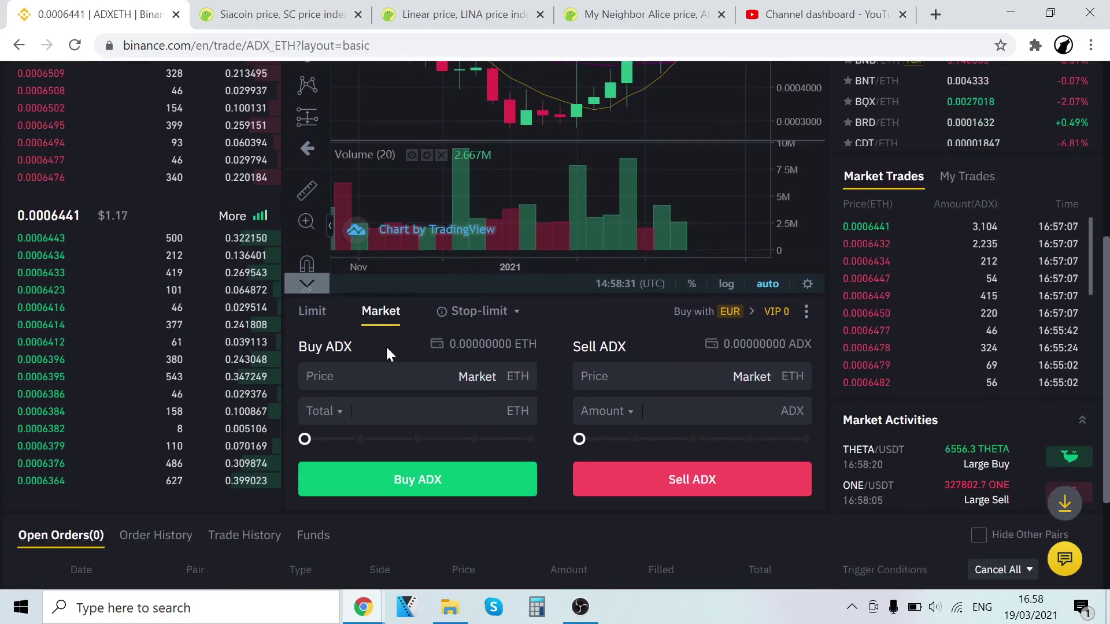
drag(302, 443, 542, 442)
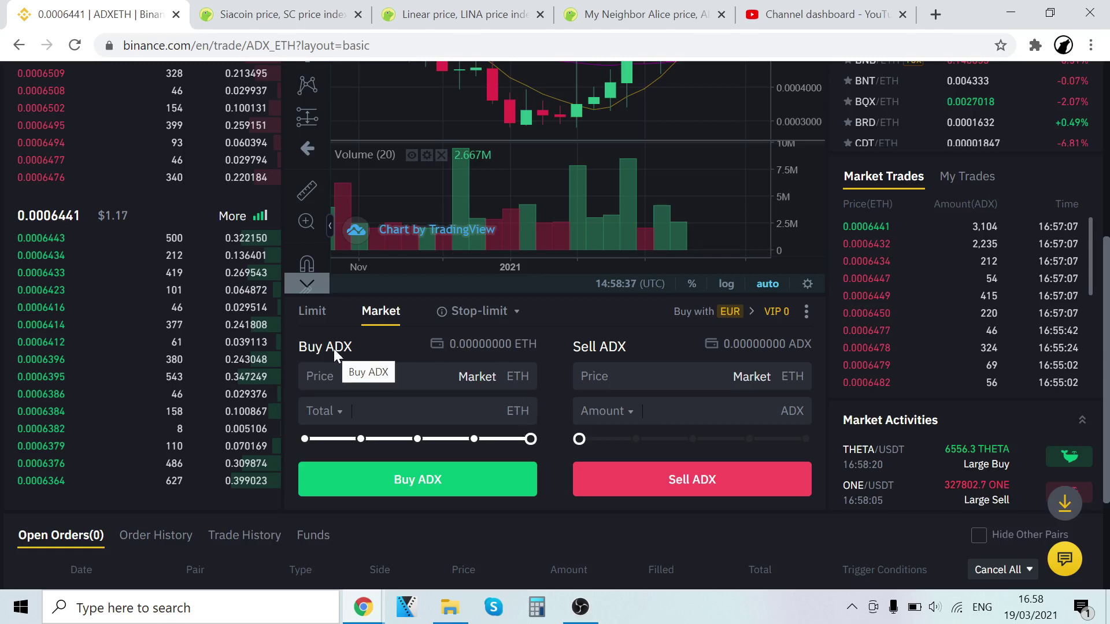
Leave the ADX/ETH market and open the Fiat and Spot wallet
scroll(728, 338, up, 6)
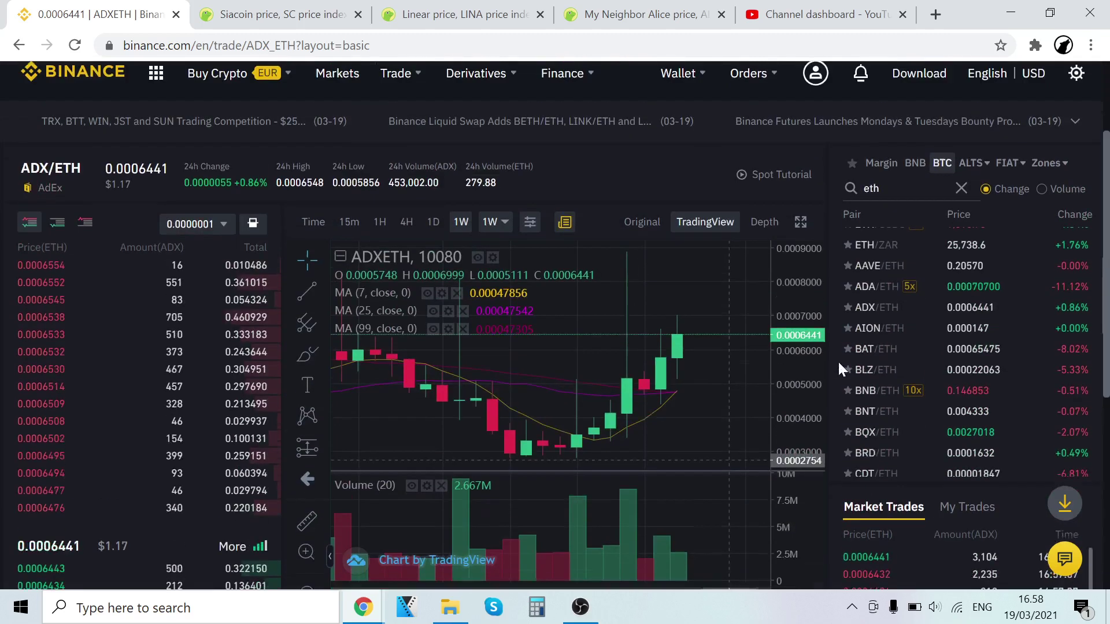
mouse_move(679, 91)
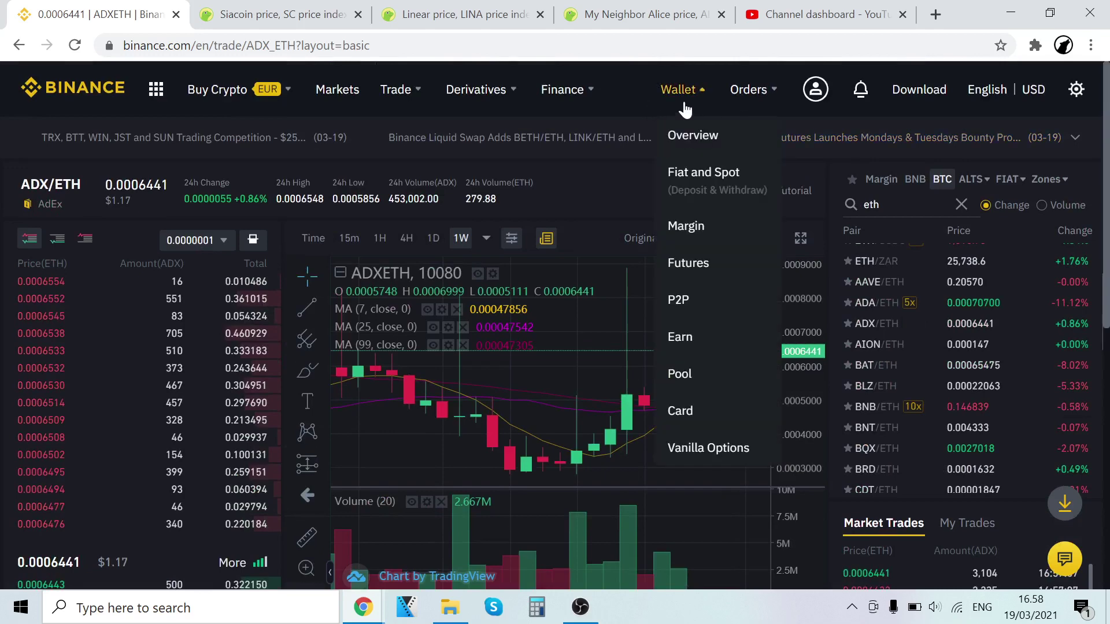
click(682, 175)
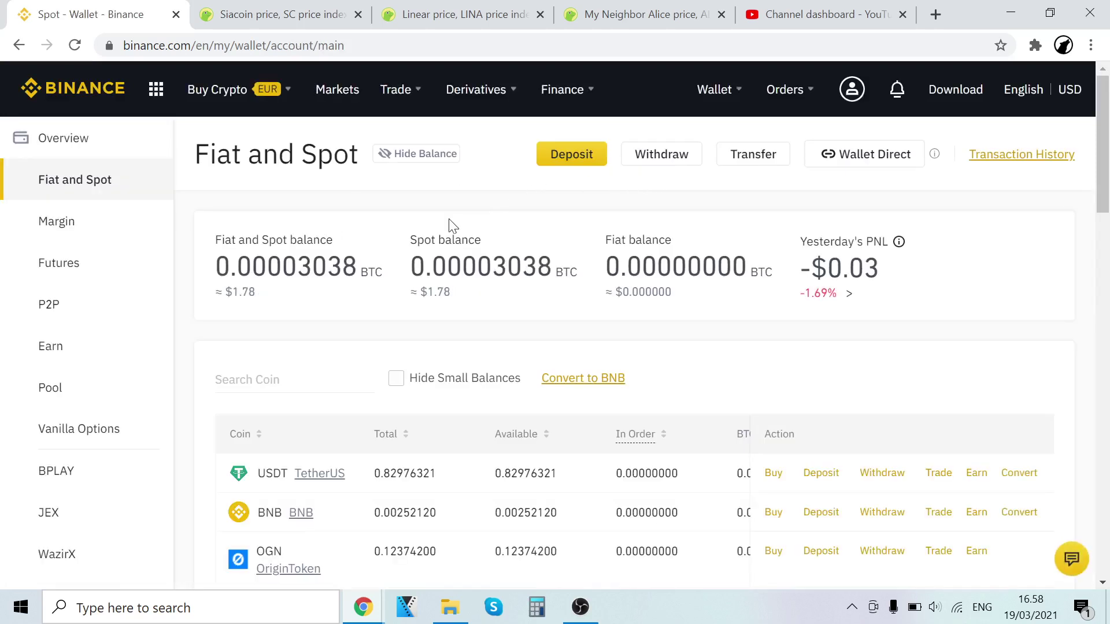
mouse_move(716, 89)
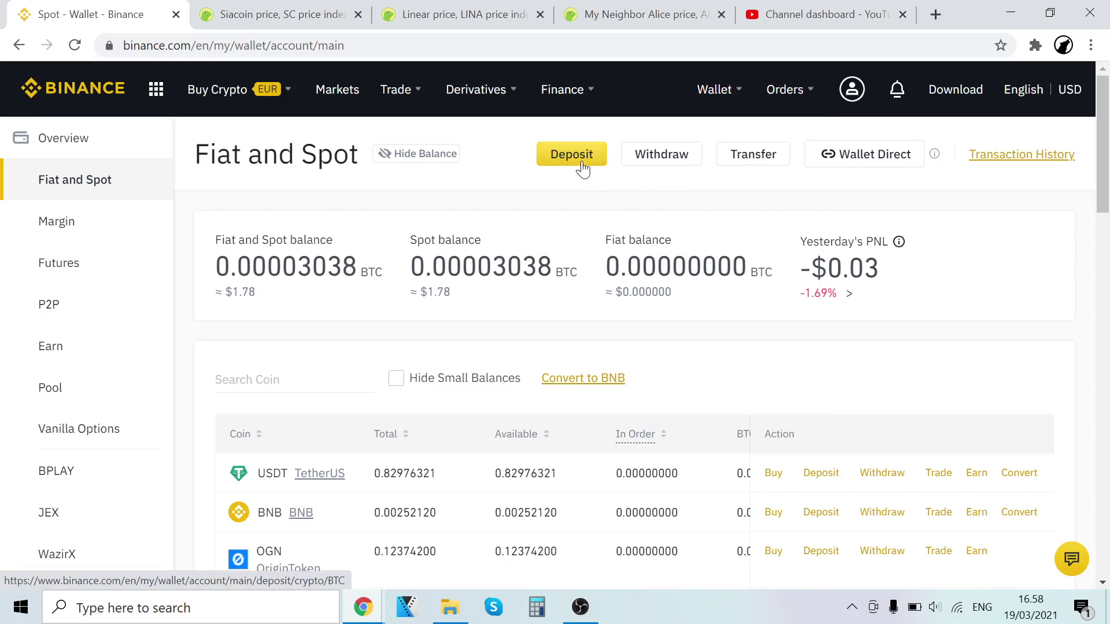
mouse_move(238, 110)
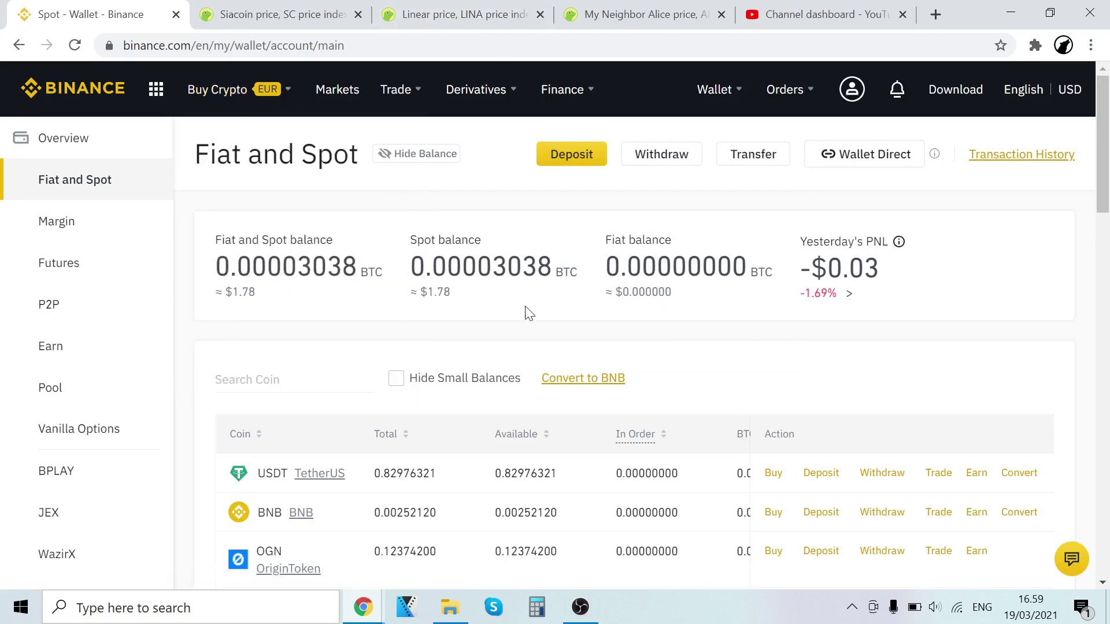
click(579, 607)
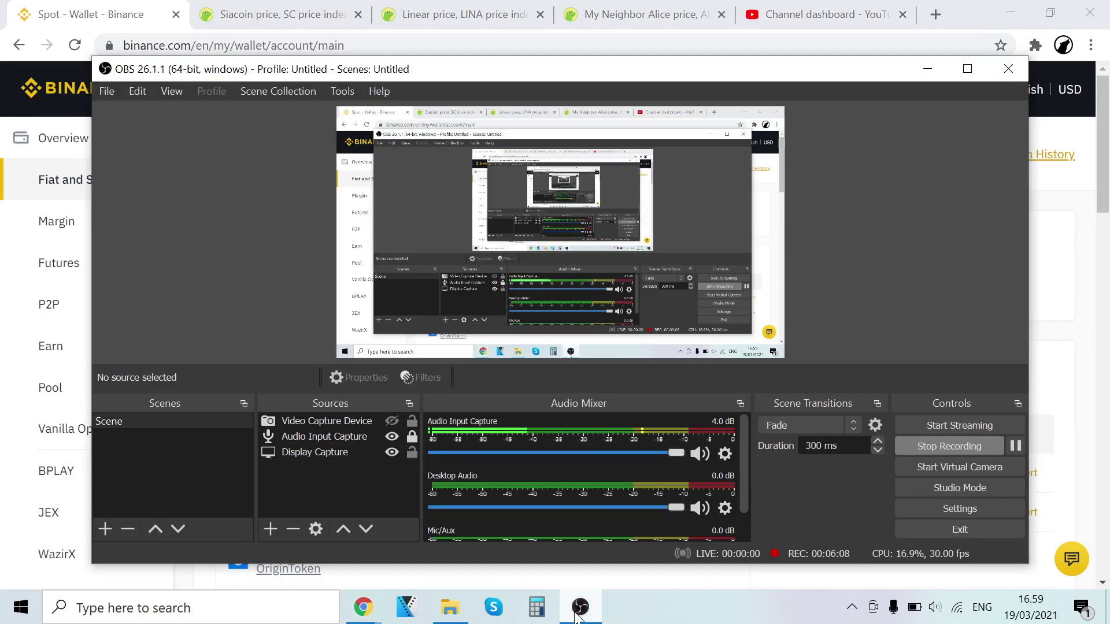
click(578, 611)
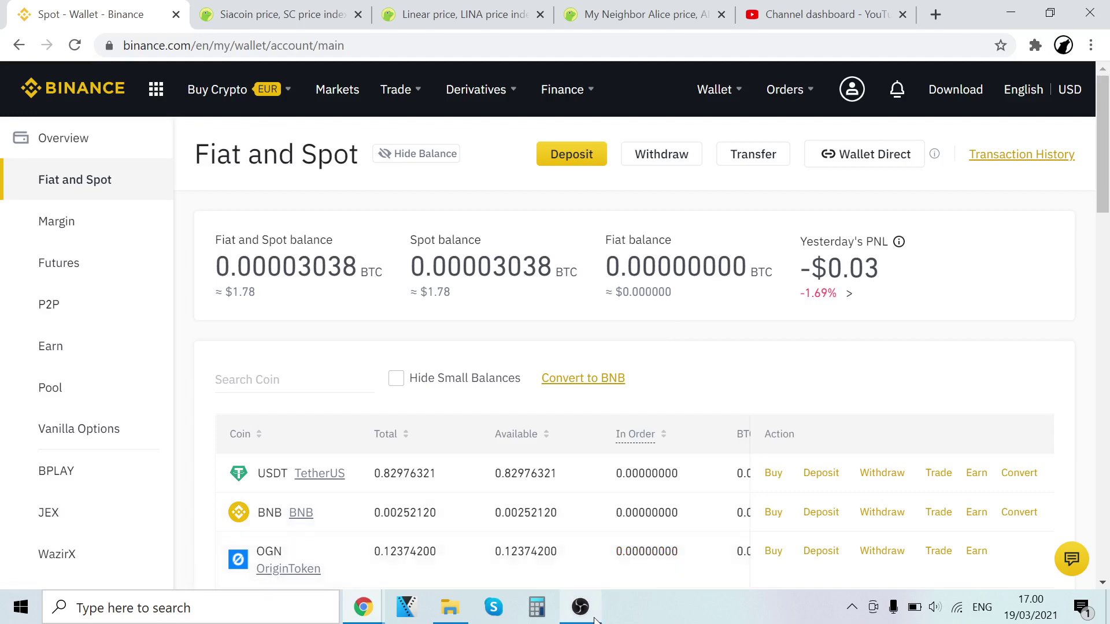
click(580, 607)
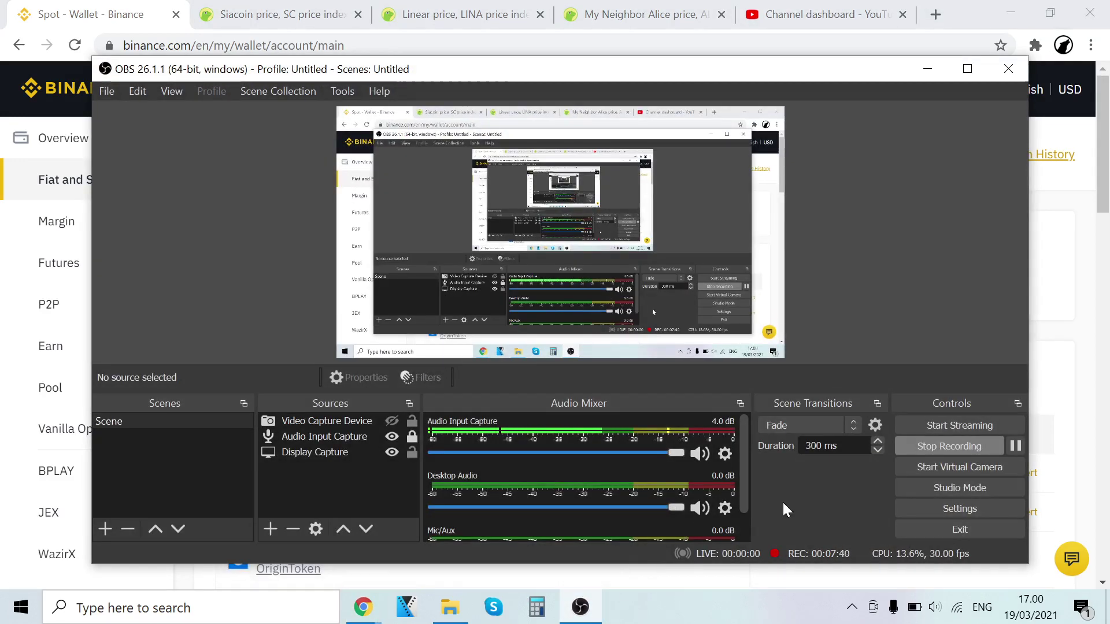